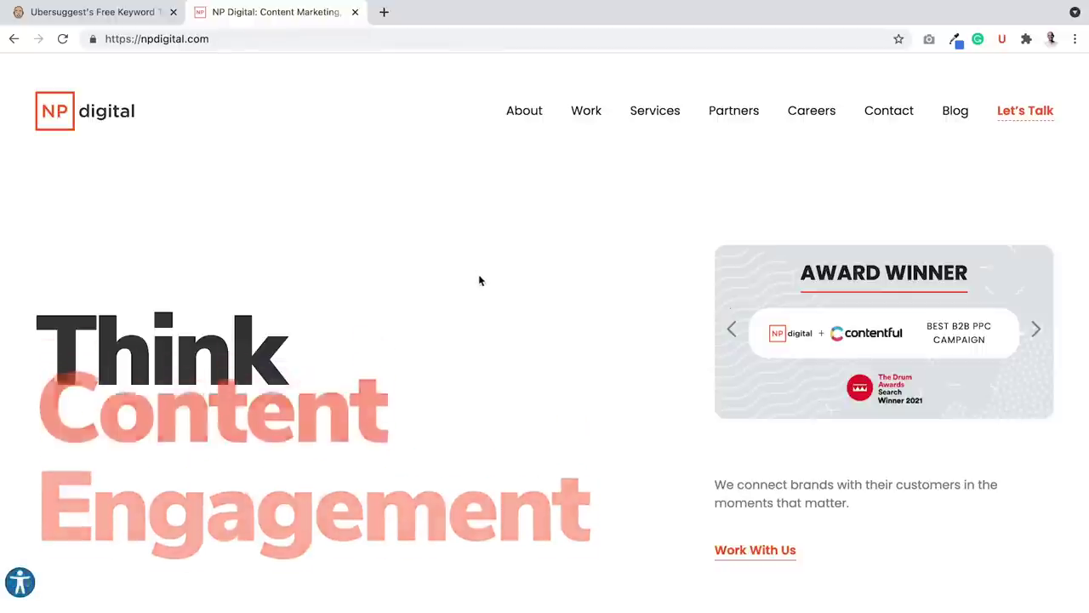
Step: Scroll through the npdigital.com homepage
scroll(480, 286, down, 1)
scroll(481, 286, up, 1)
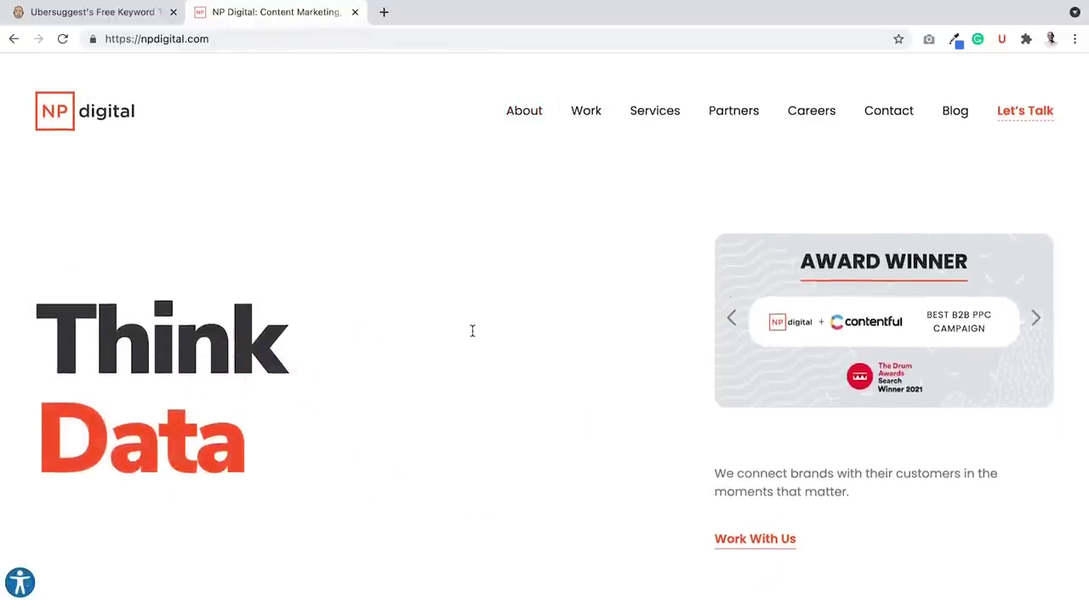
scroll(472, 331, down, 5)
scroll(471, 331, down, 5)
scroll(493, 256, down, 3)
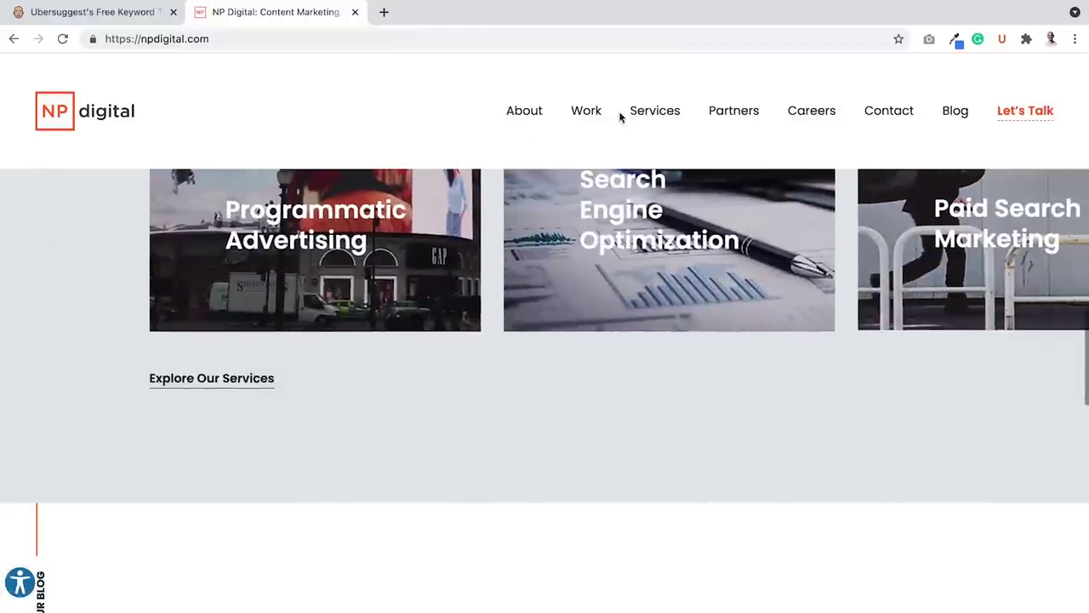
Step: Go via the Work page to NP Digital's Services page and bring its service-card carousel into view
click(589, 114)
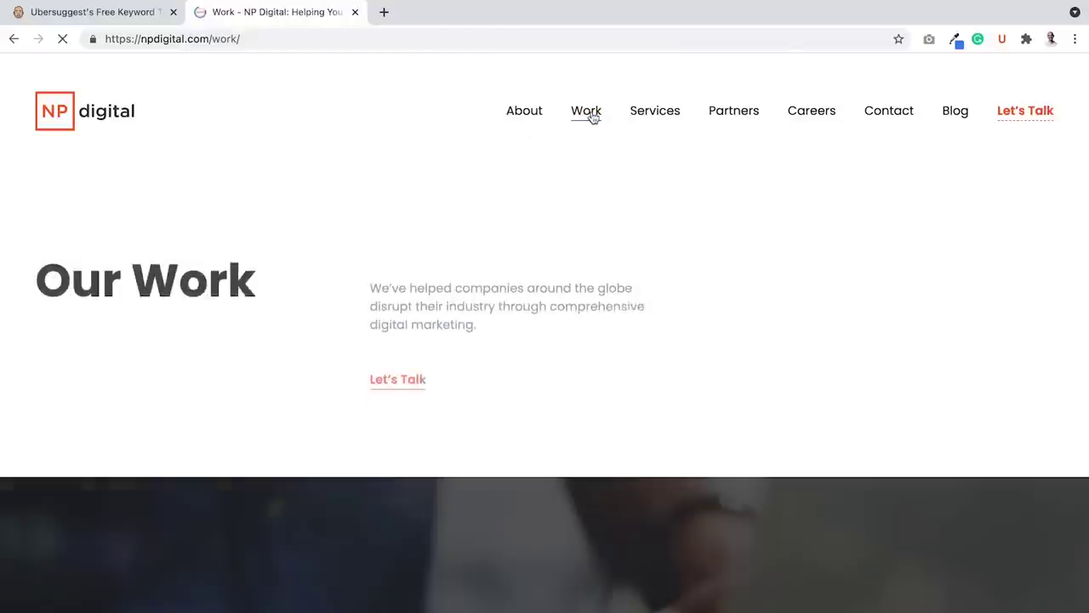
click(660, 116)
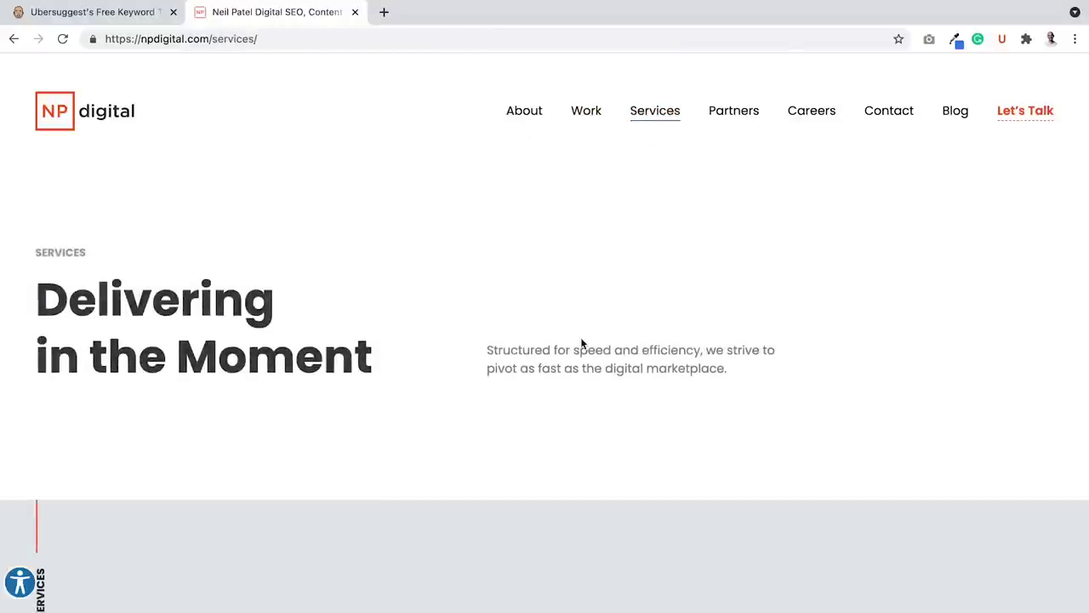
scroll(581, 341, down, 2)
scroll(581, 341, down, 3)
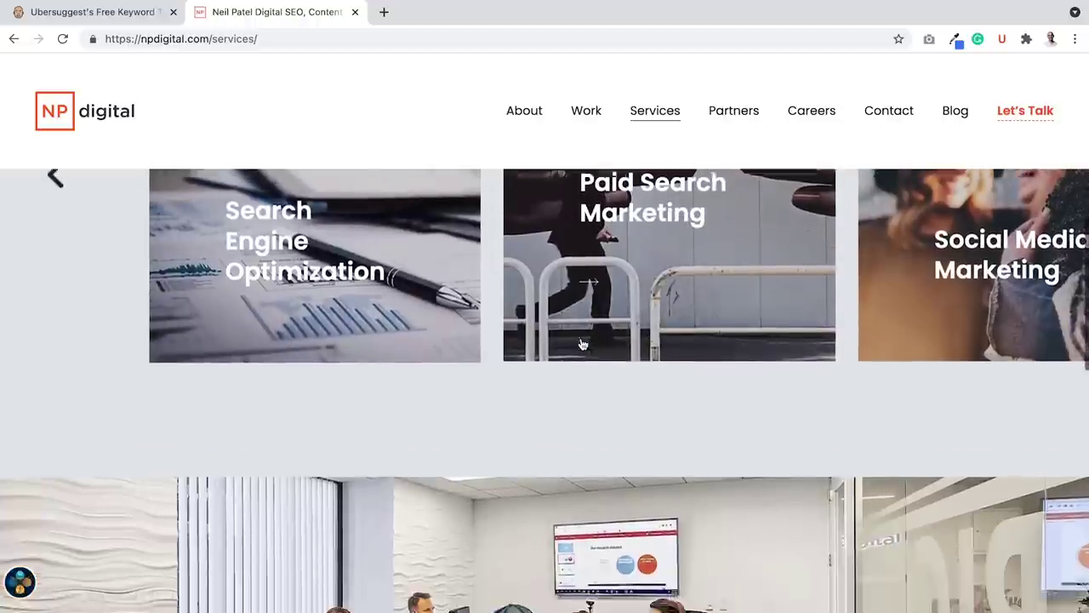
scroll(583, 343, down, 3)
scroll(583, 344, up, 1)
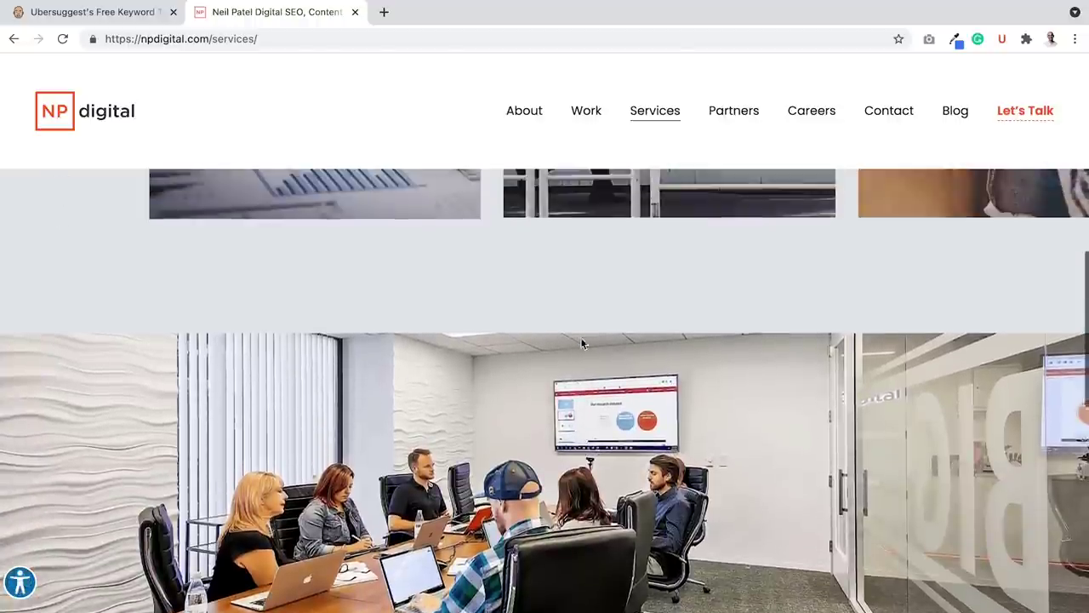
scroll(583, 344, up, 3)
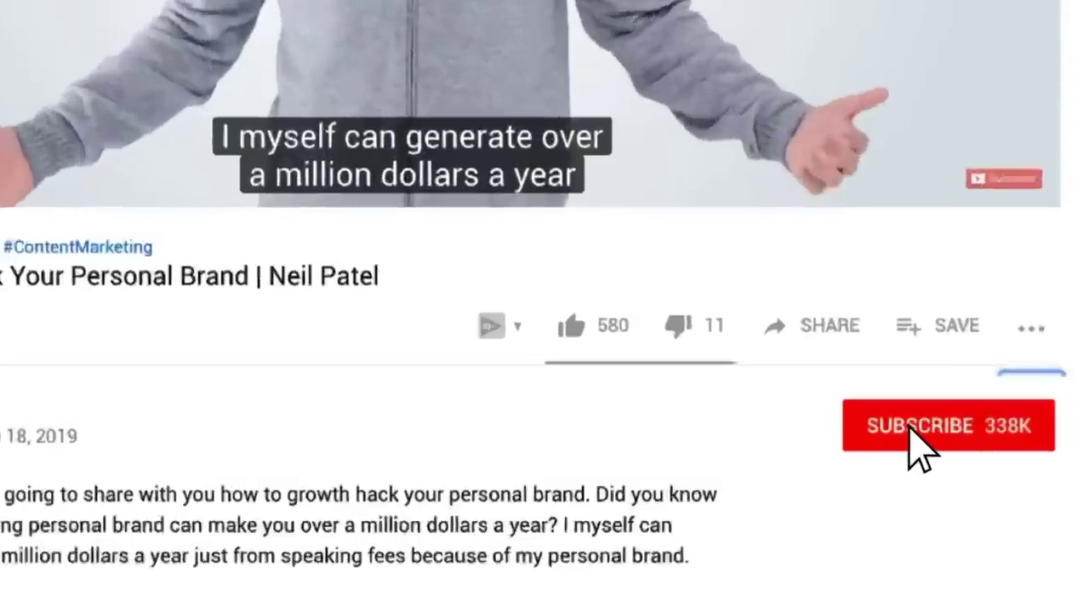
Step: Subscribe to Neil Patel's YouTube channel with all-video notifications, then return to the Ubersuggest tab
click(952, 430)
click(1014, 424)
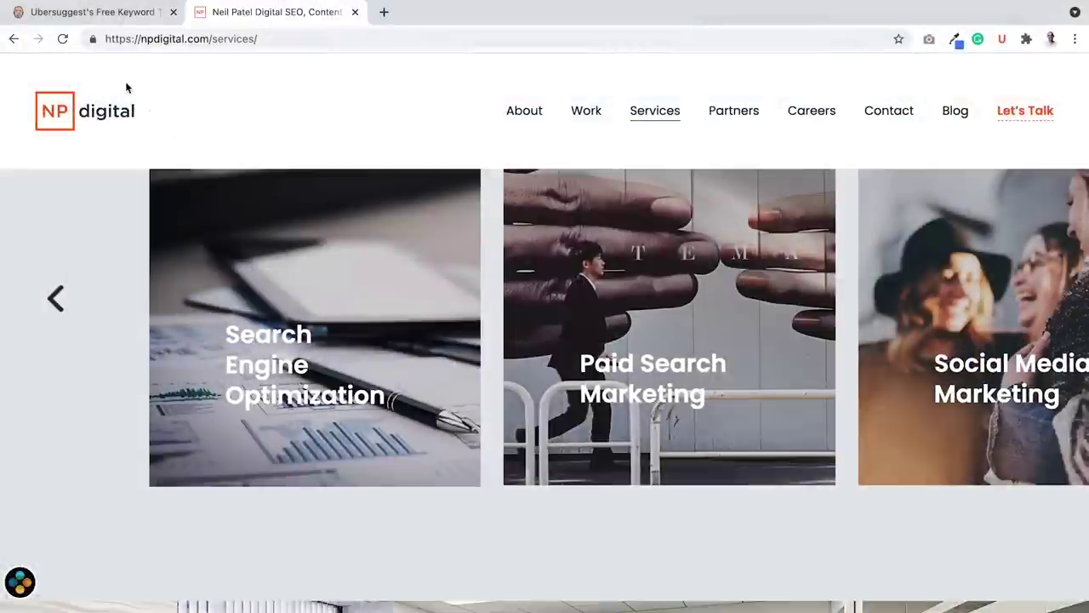
click(122, 19)
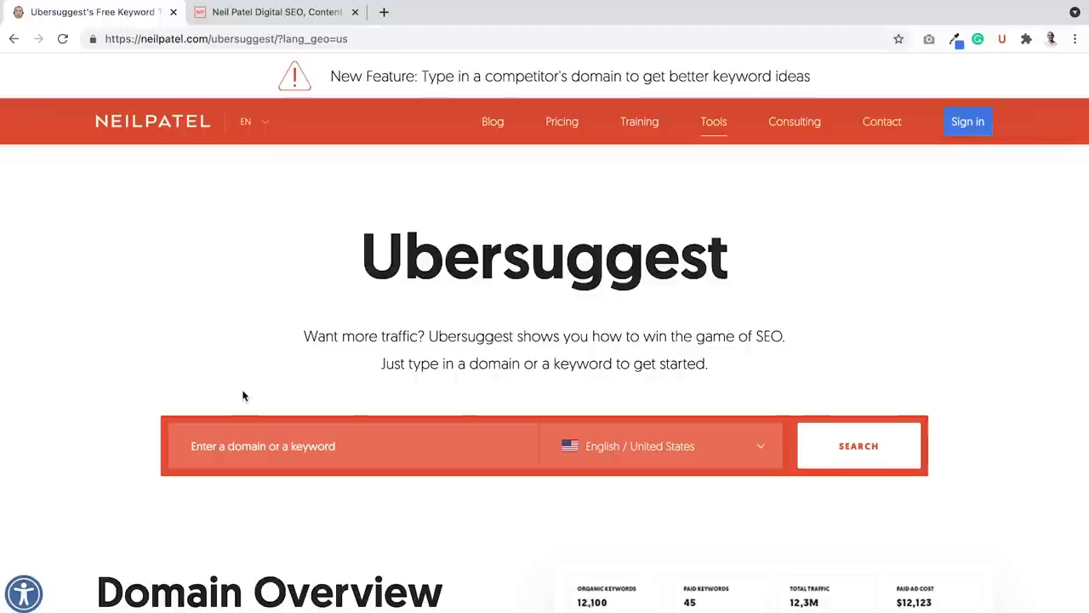
click(263, 443)
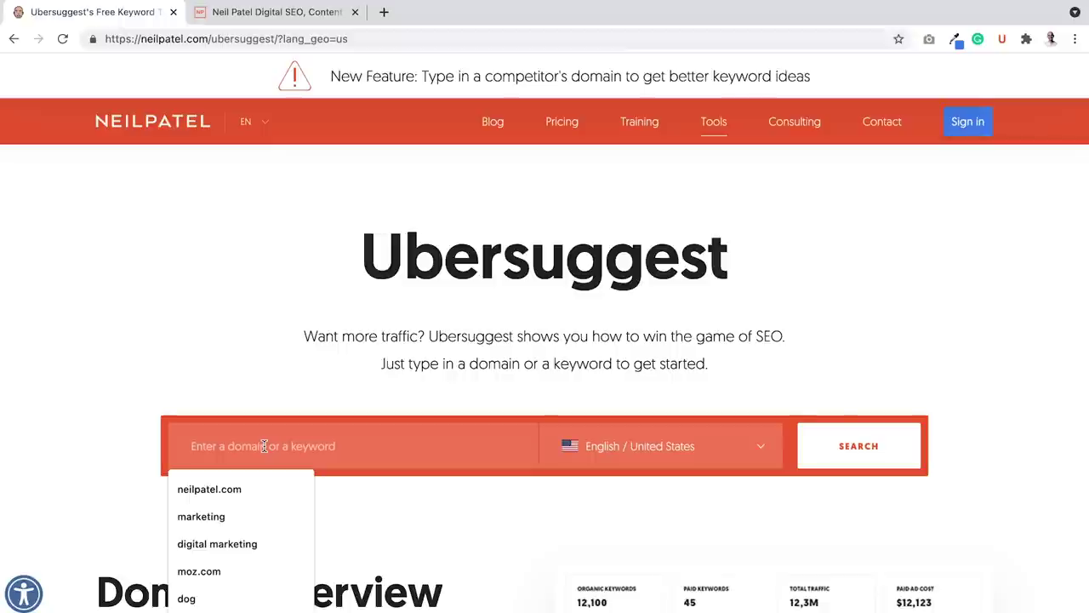
click(223, 299)
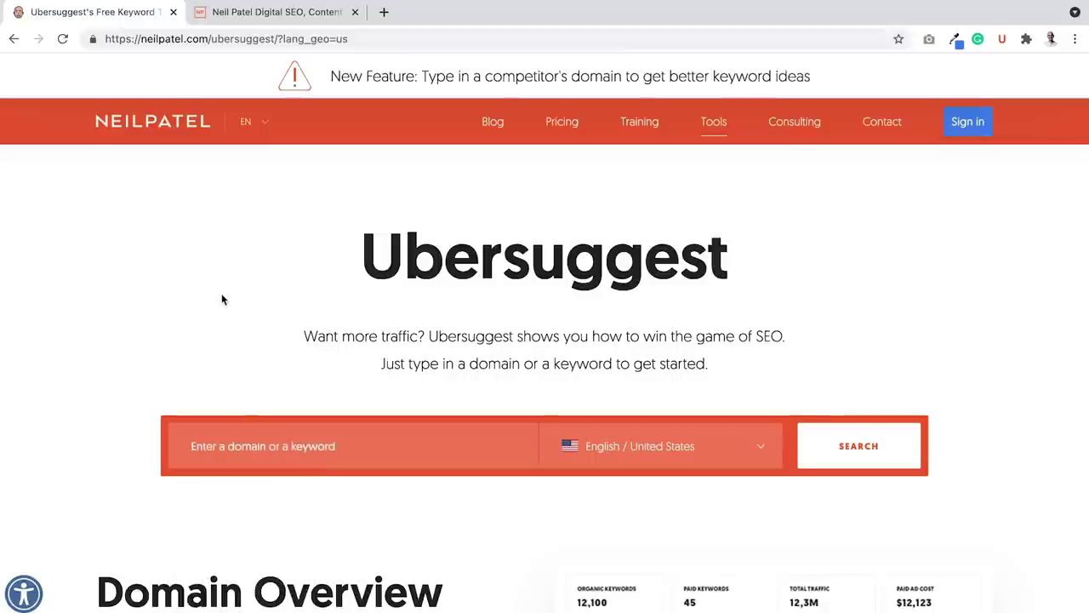
Step: Google 'seo' in a new tab, locate the moz.com result, and return to Ubersuggest
key(ctrl+t)
text(seo)
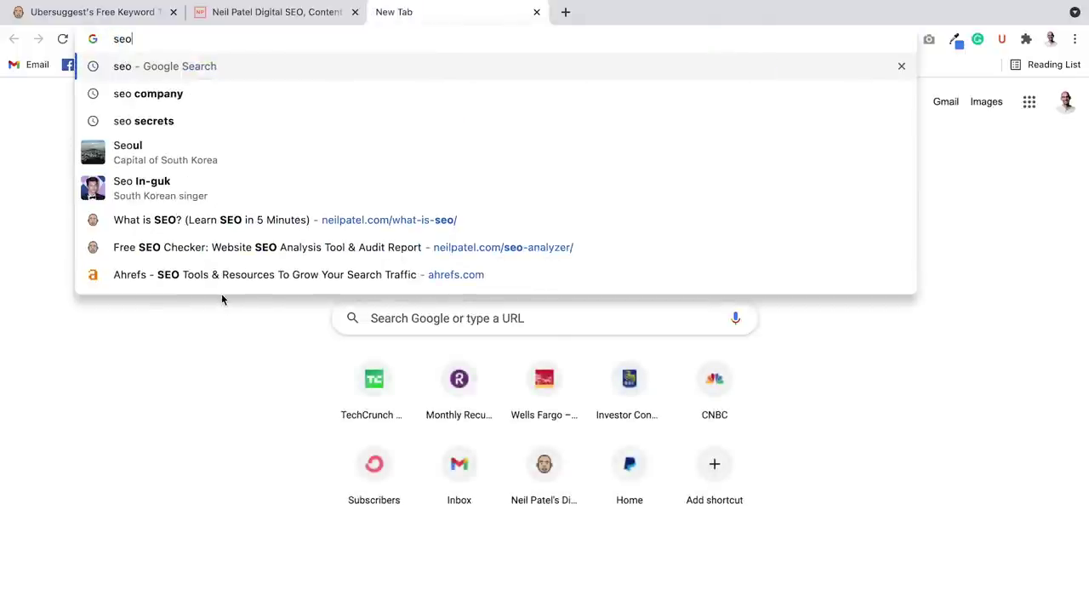
key(Return)
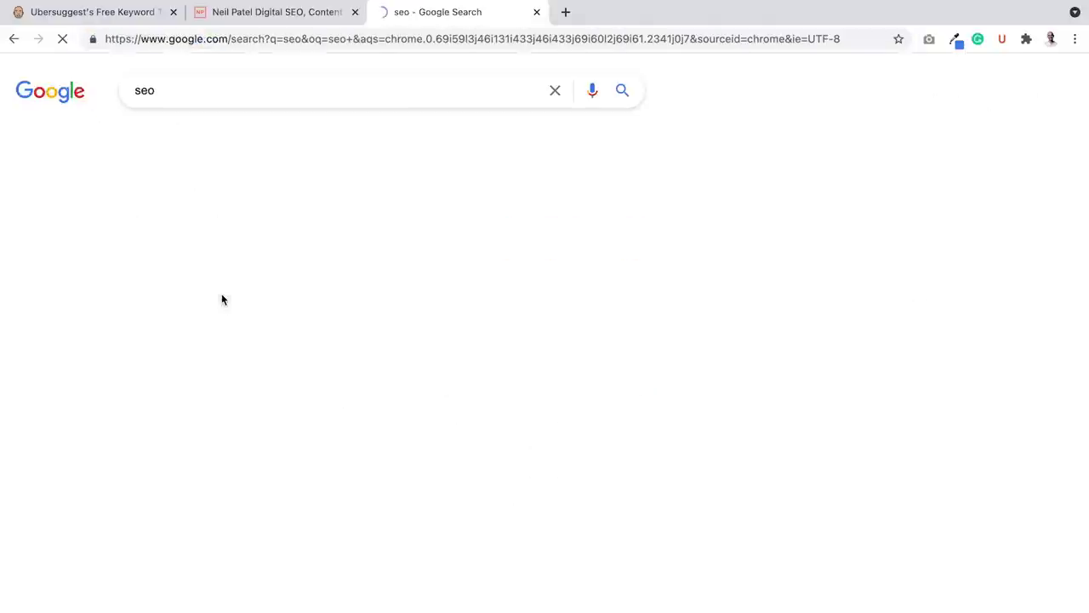
scroll(354, 476, down, 1)
scroll(354, 477, down, 2)
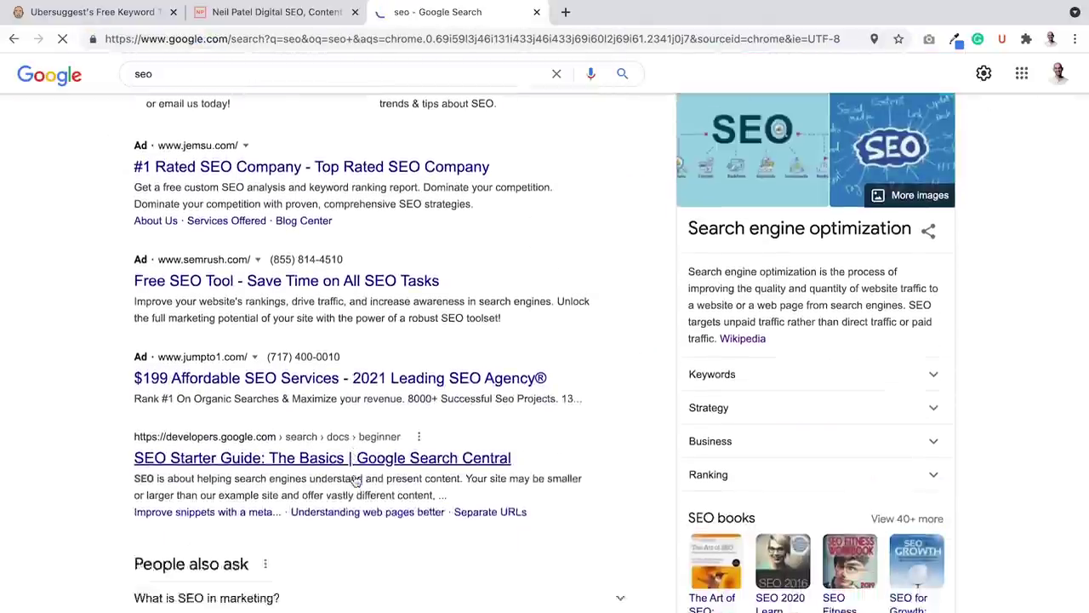
scroll(354, 478, down, 7)
scroll(356, 481, down, 1)
scroll(355, 482, down, 2)
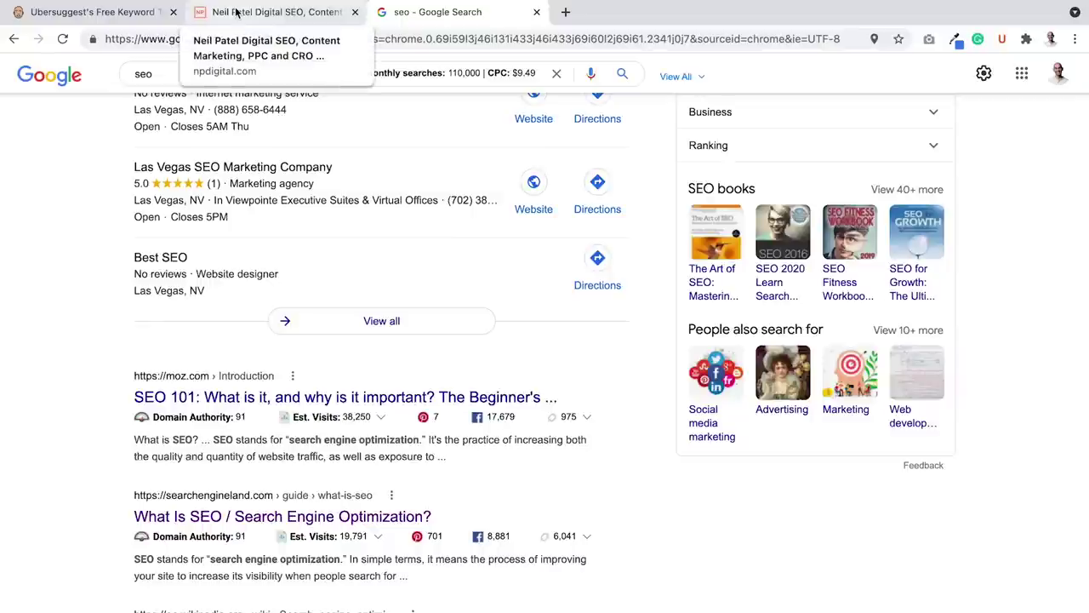
click(140, 15)
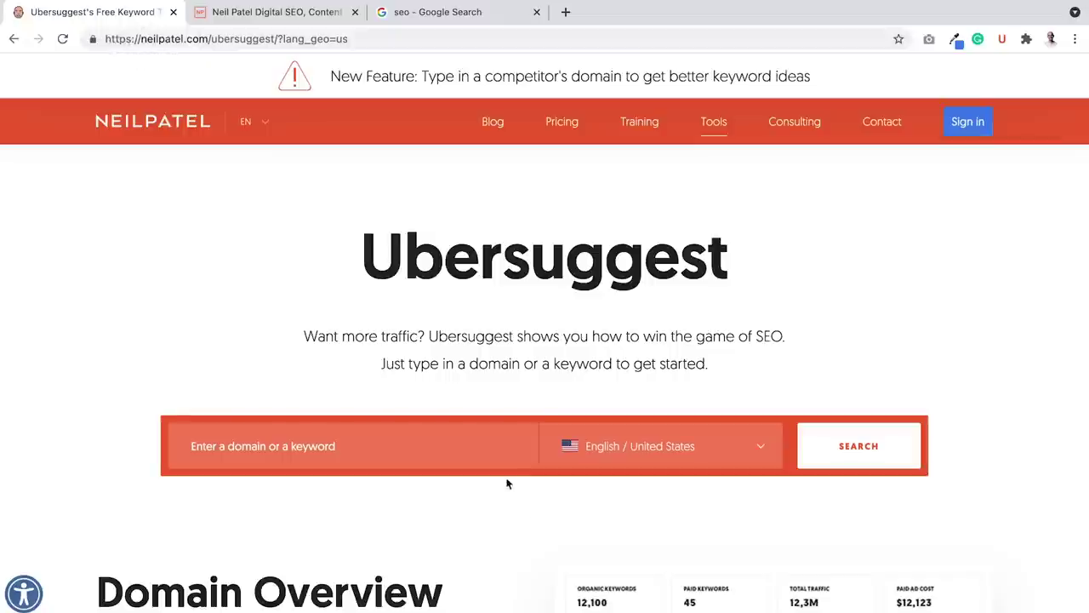
Step: Run Ubersuggest's traffic overview for the domain moz.com
click(415, 435)
text(moz.)
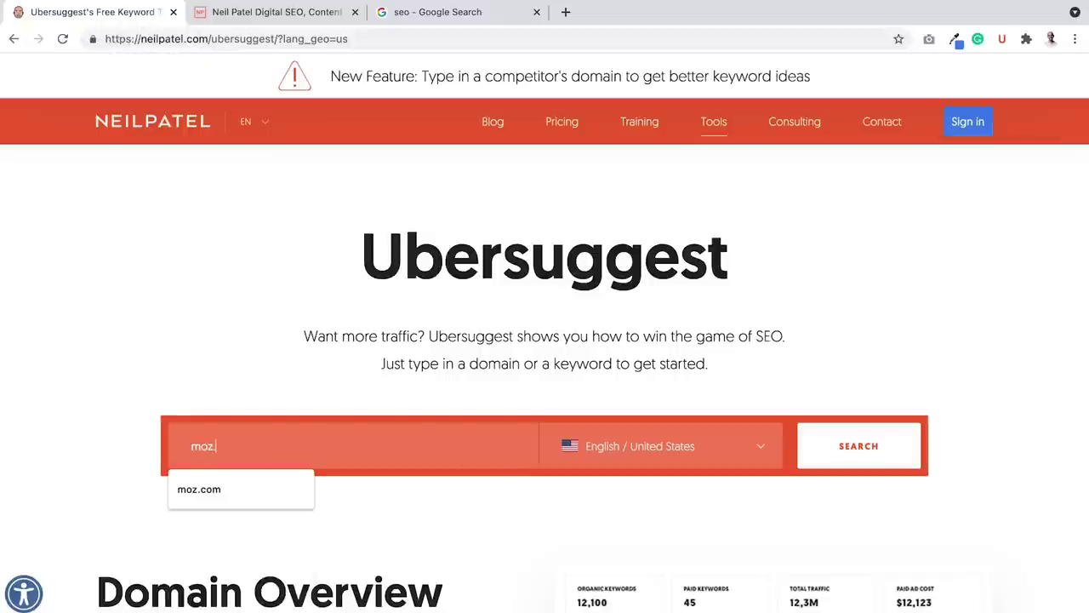
text(m)
key(Return)
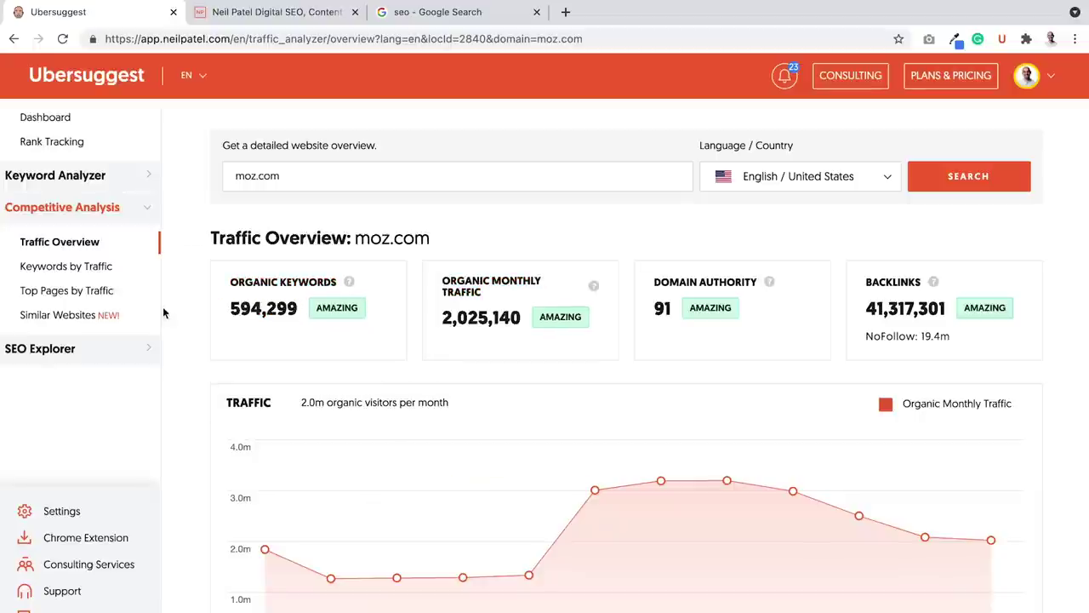
Step: Load Top Pages by Traffic for moz.com and open Moz's free SEO tools page in a new tab
click(124, 299)
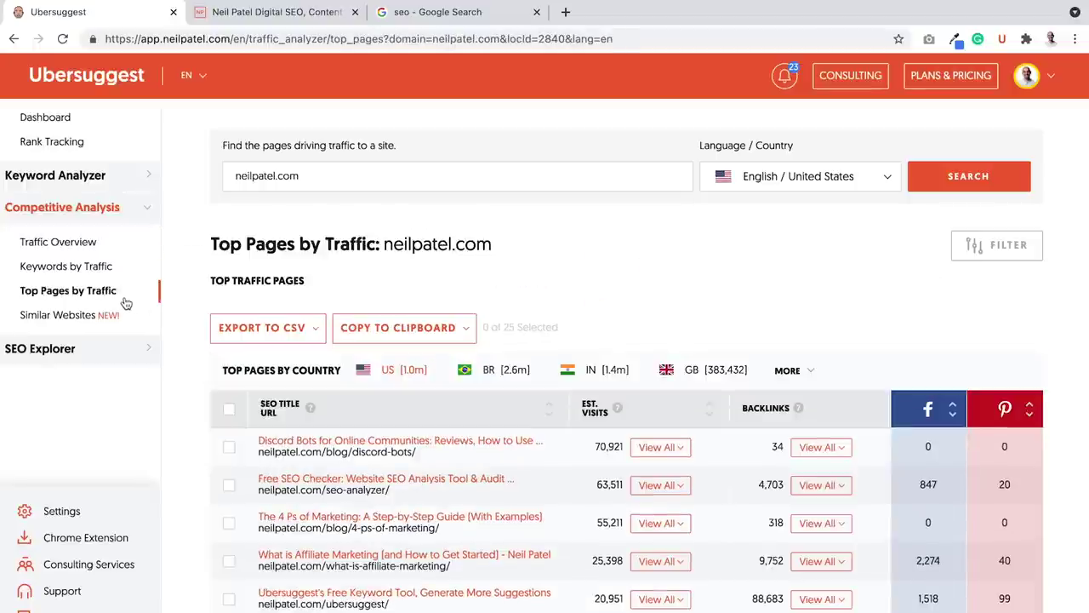
double_click(242, 176)
text(mo)
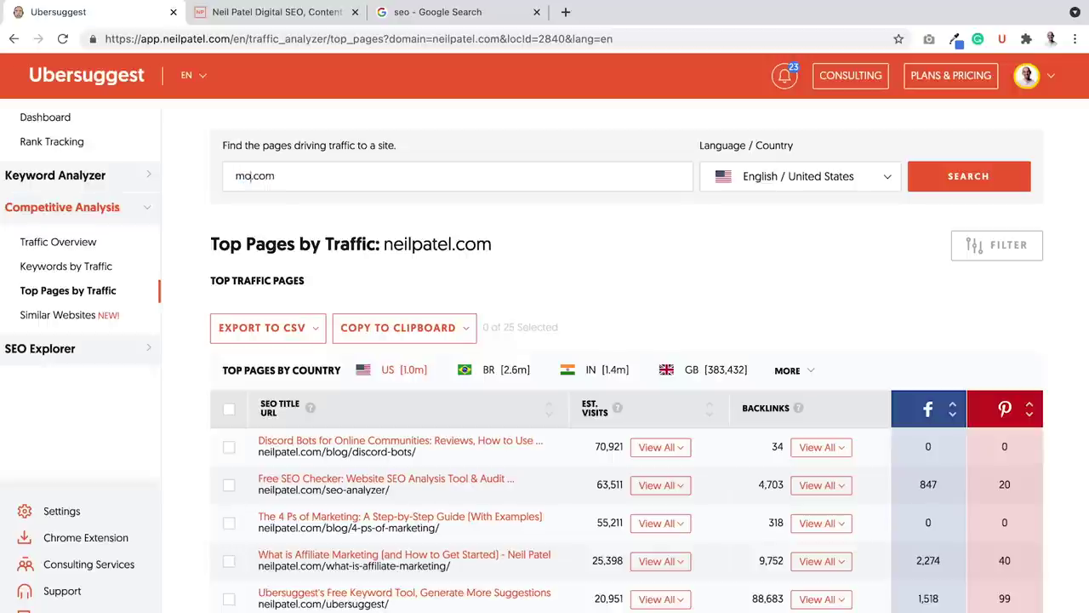
text(z)
key(Return)
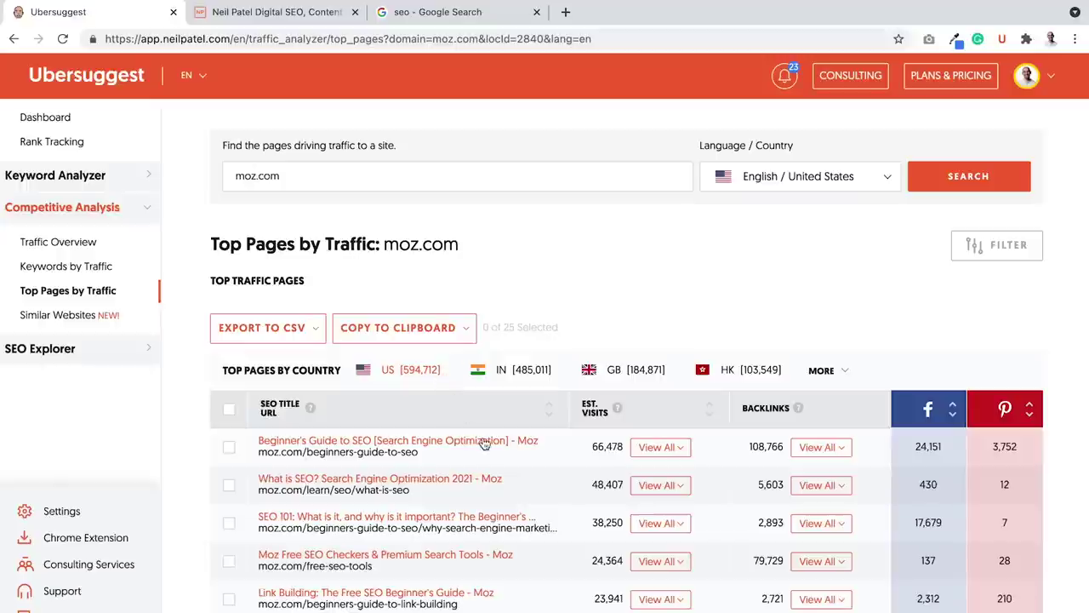
scroll(482, 443, down, 1)
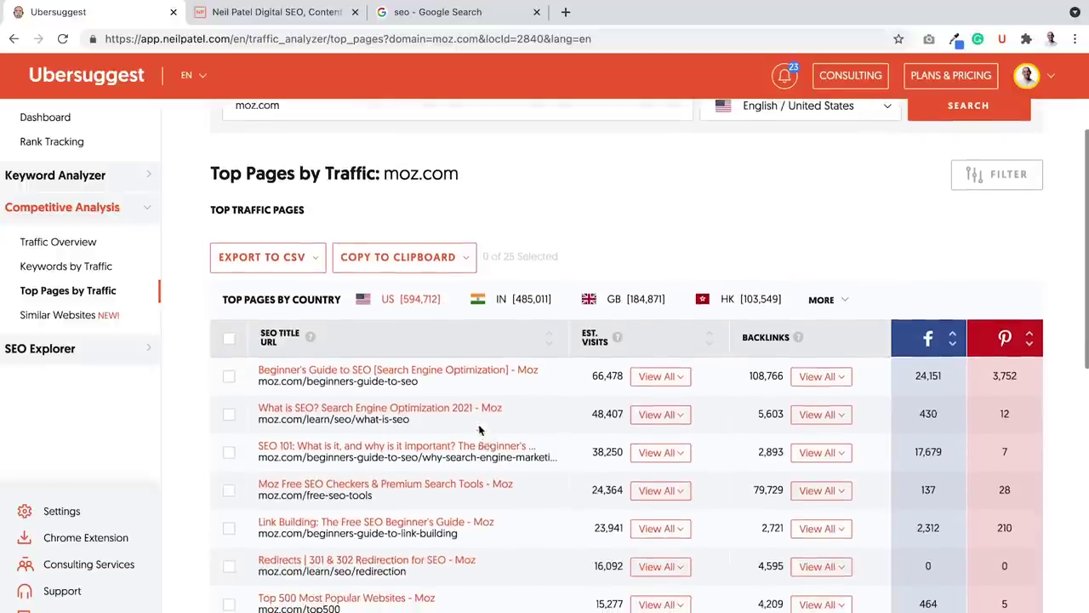
click(448, 491)
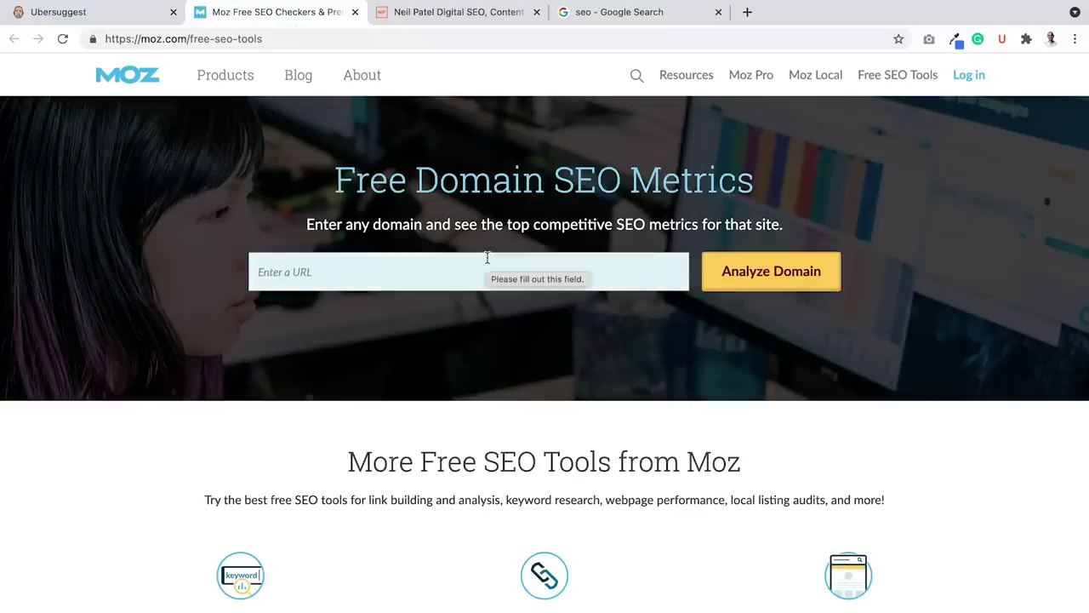
Step: Scroll through Moz's free SEO tool cards and back up to the Free Domain SEO Metrics field
scroll(487, 257, down, 5)
scroll(488, 257, down, 5)
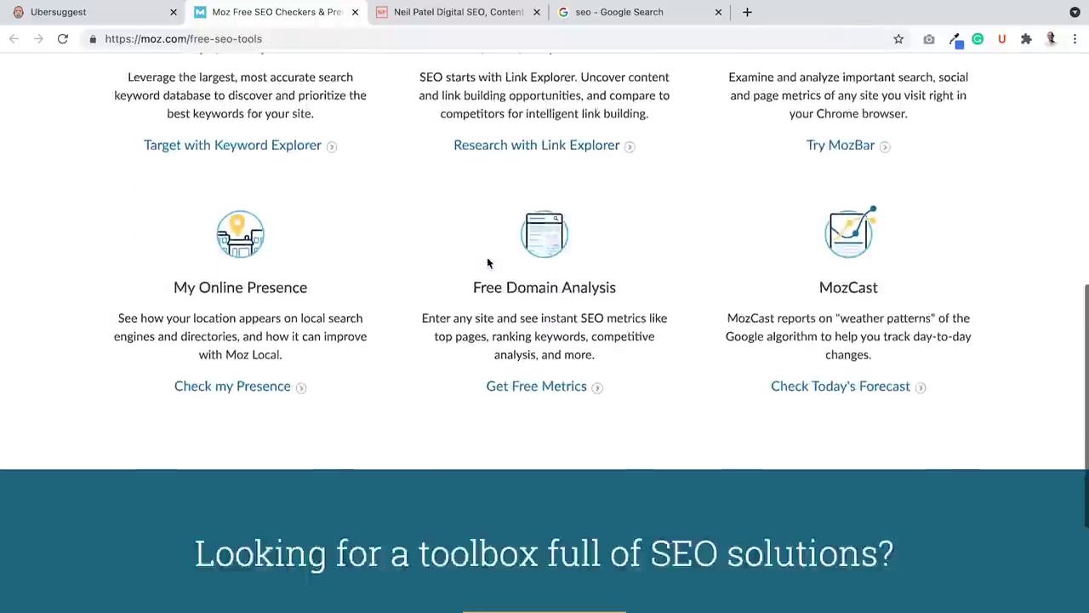
scroll(488, 260, down, 4)
scroll(489, 264, up, 2)
scroll(488, 264, up, 6)
scroll(487, 256, up, 4)
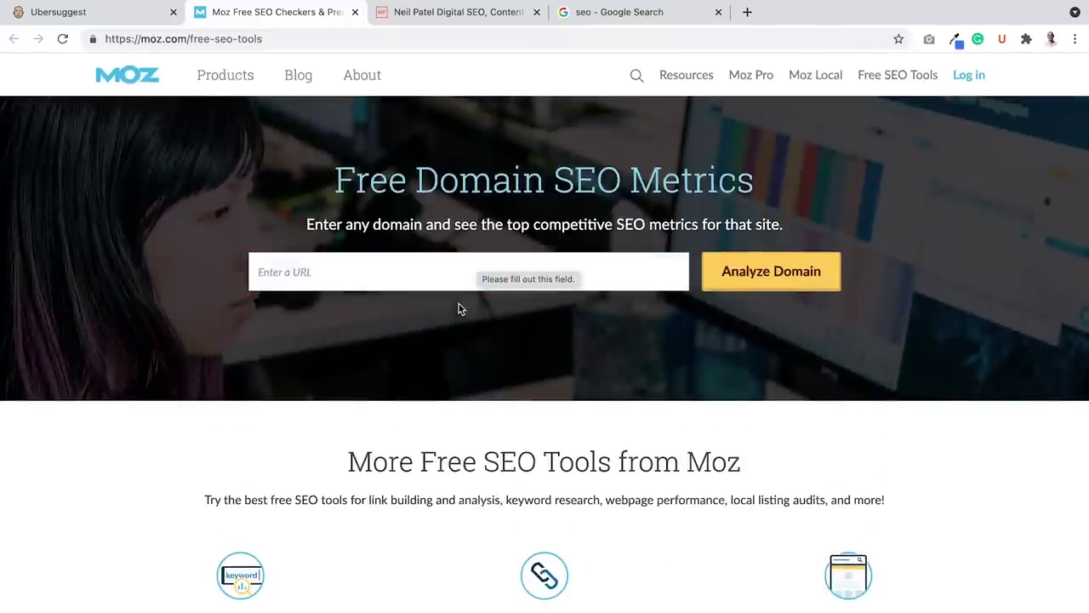
scroll(458, 304, down, 5)
scroll(459, 307, down, 3)
scroll(459, 306, up, 6)
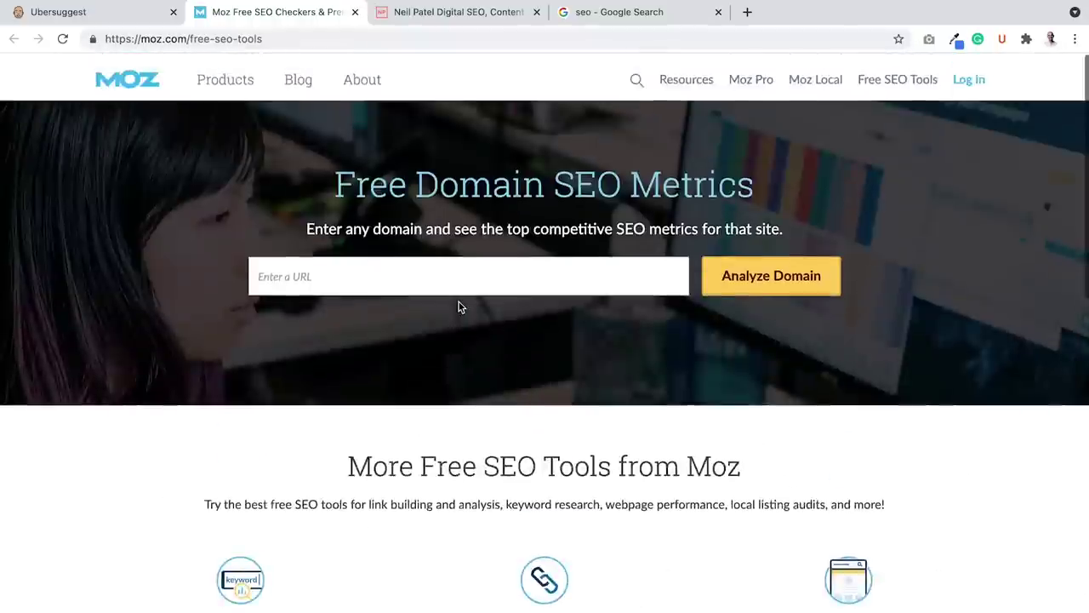
Step: Back in Ubersuggest, expand the keywords for Moz's Free SEO Checkers page, led by 'seo tools'
click(76, 12)
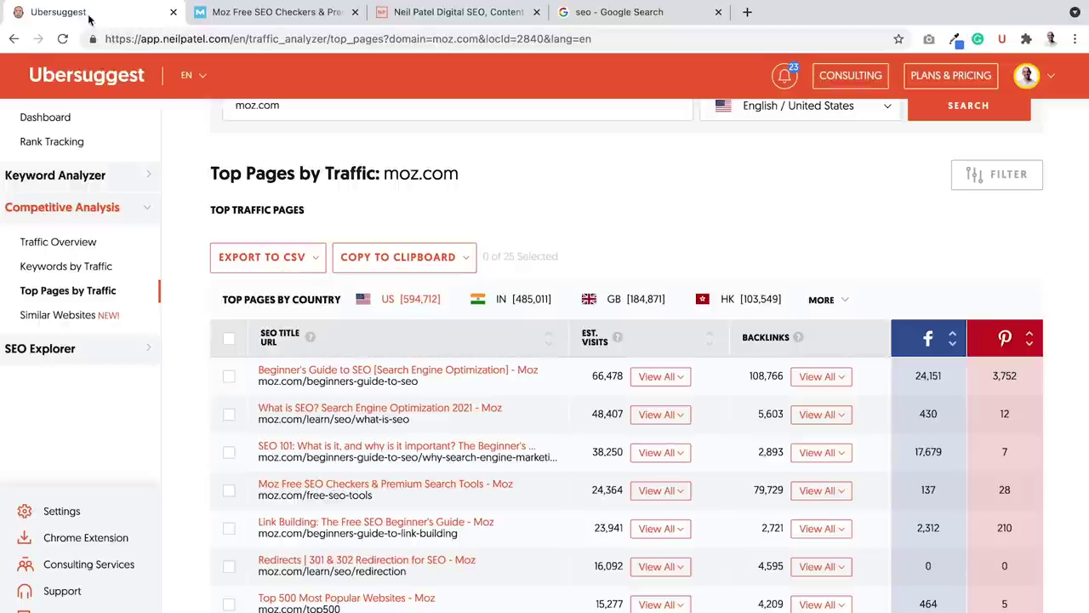
click(667, 492)
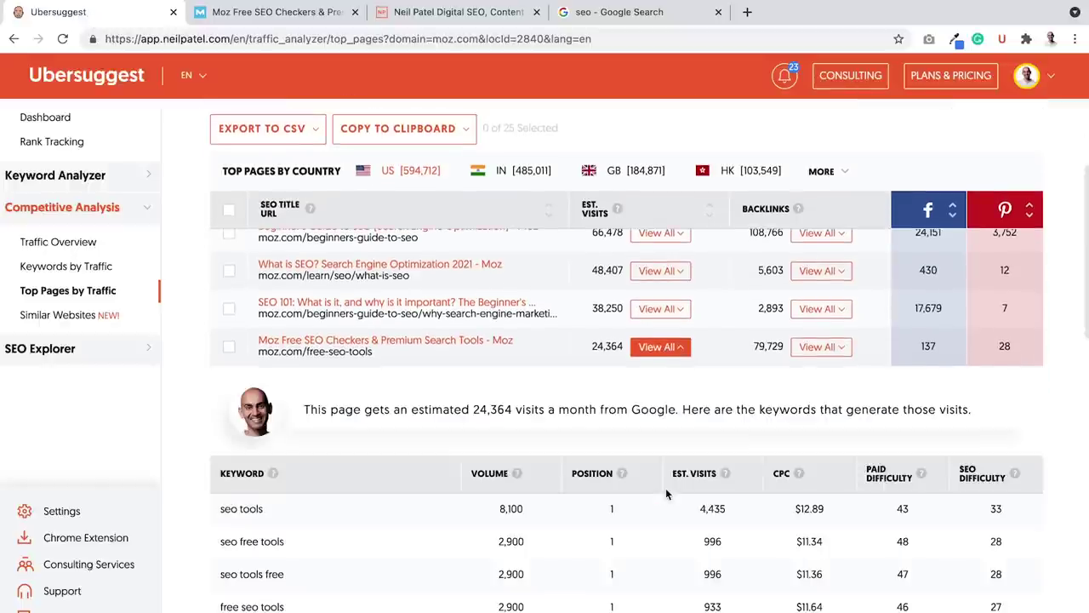
scroll(665, 492, down, 3)
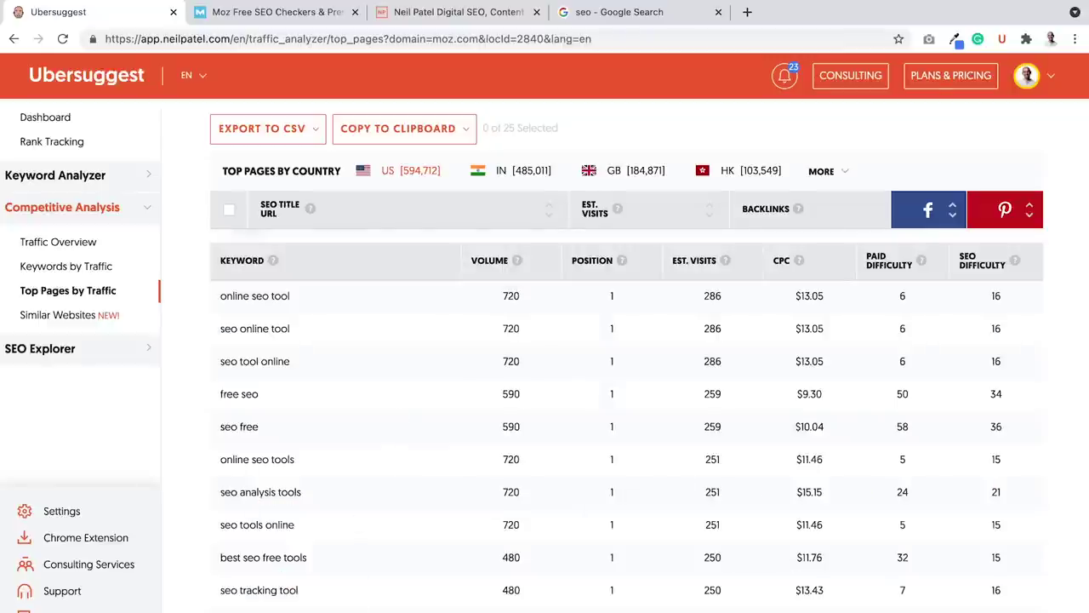
scroll(656, 304, up, 3)
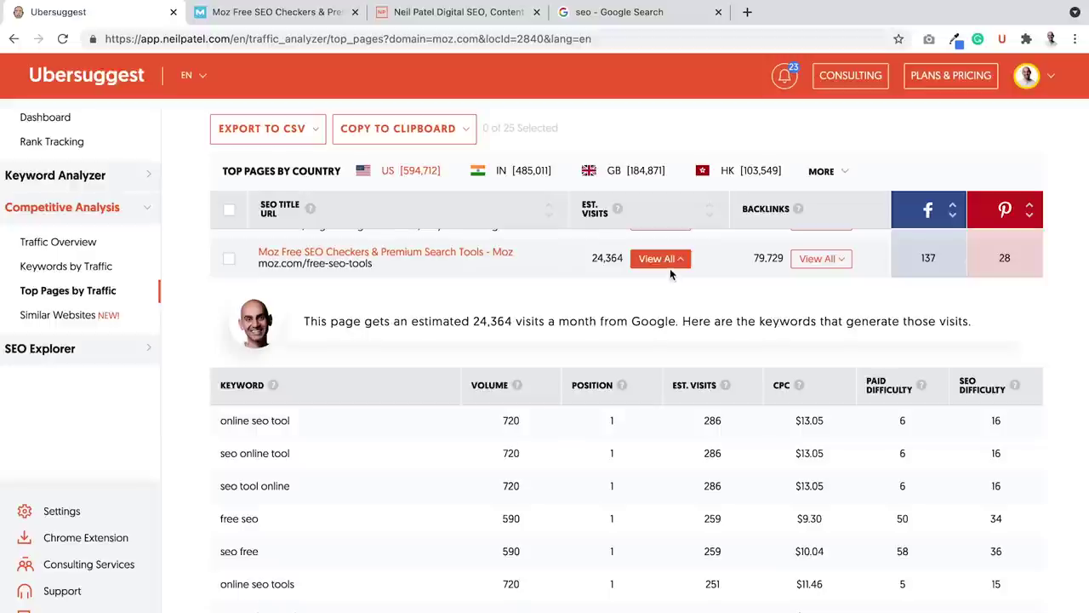
Step: Collapse the Free SEO Checkers keyword list and scroll through moz.com's full top pages table
click(670, 260)
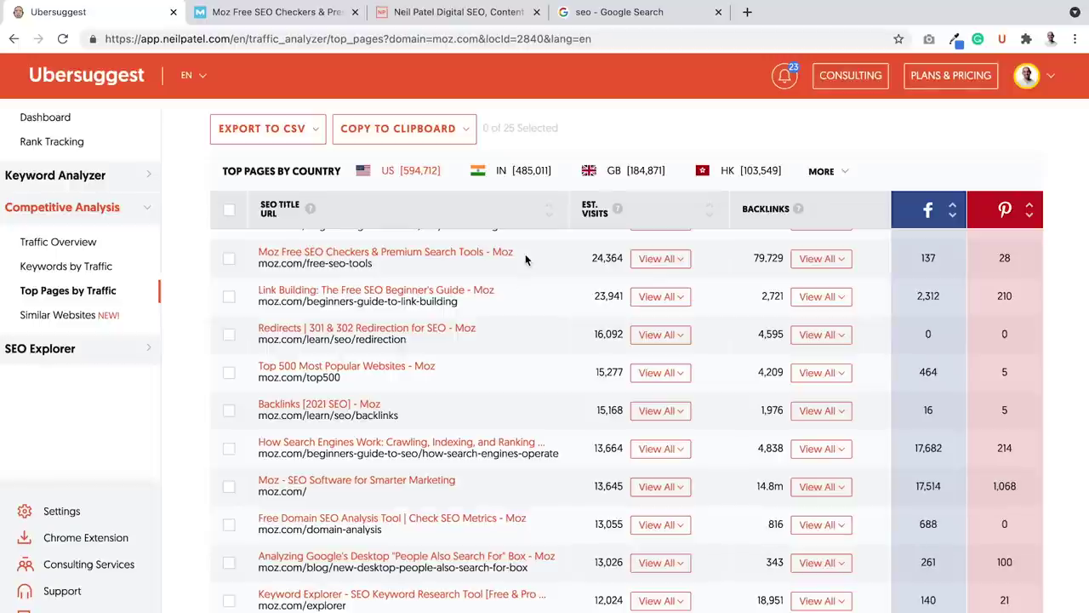
scroll(485, 399, up, 1)
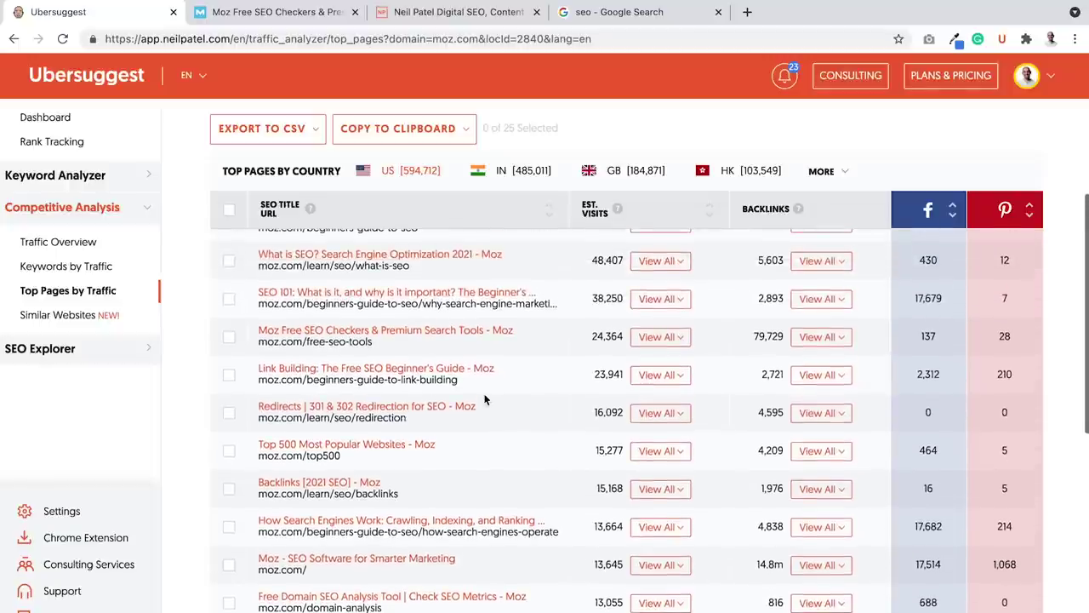
scroll(485, 398, up, 1)
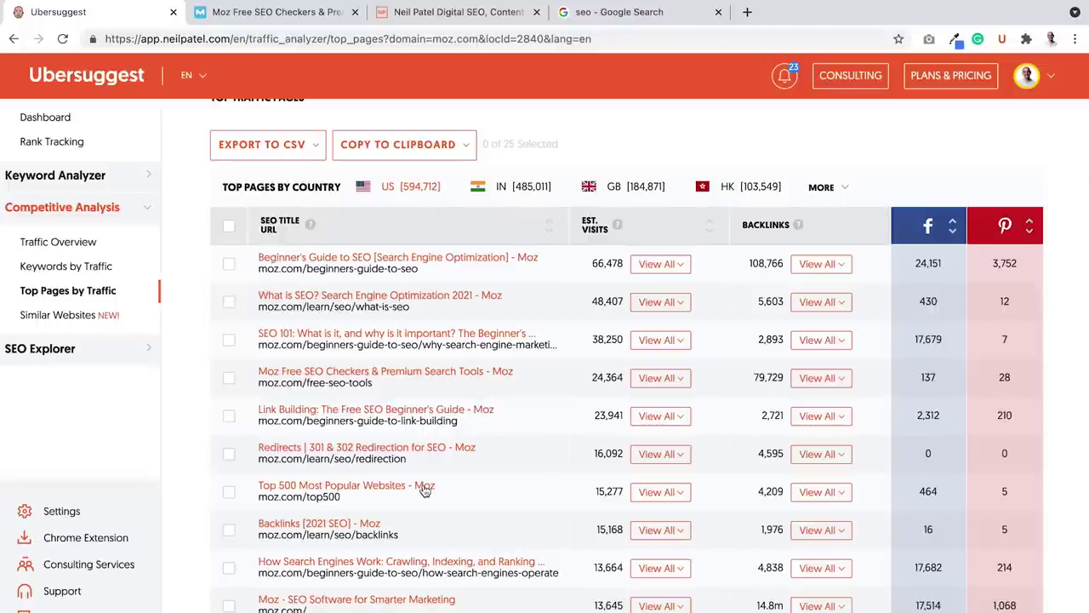
scroll(452, 380, down, 3)
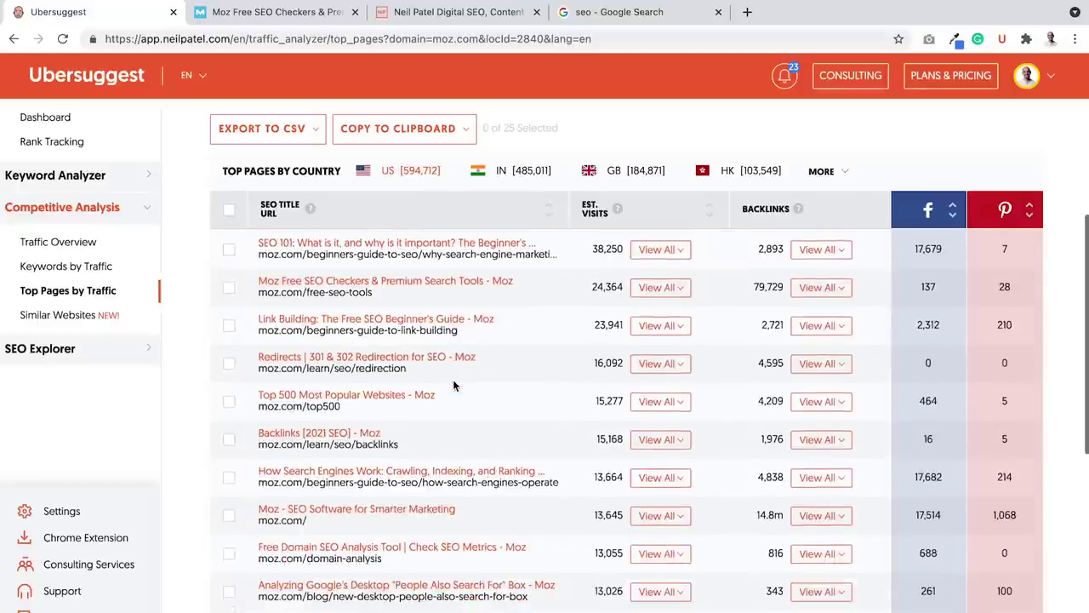
scroll(452, 386, down, 2)
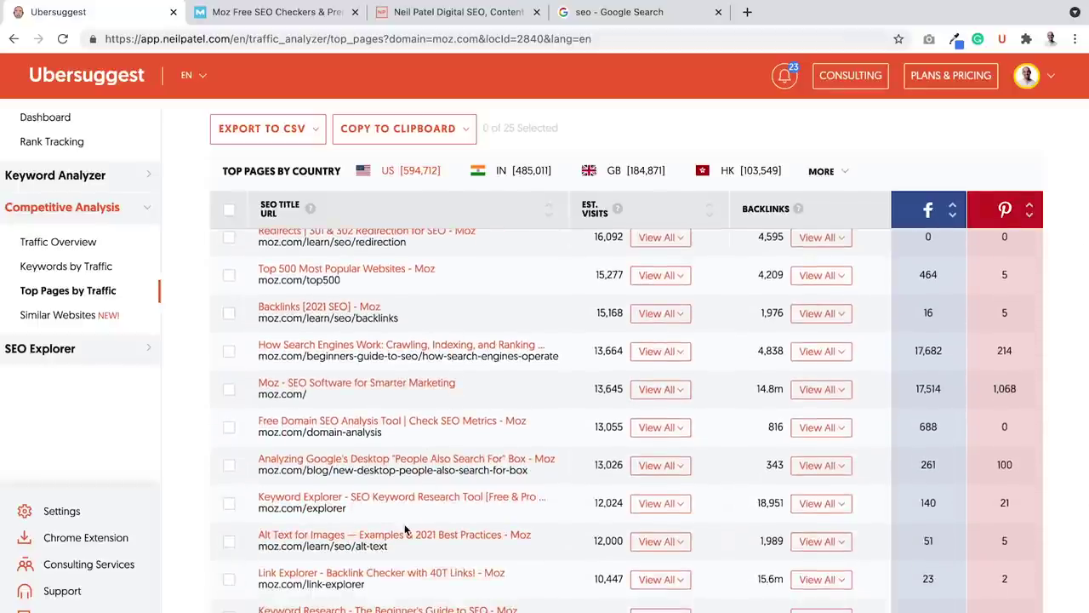
scroll(404, 527, down, 1)
scroll(404, 527, down, 2)
scroll(404, 527, down, 1)
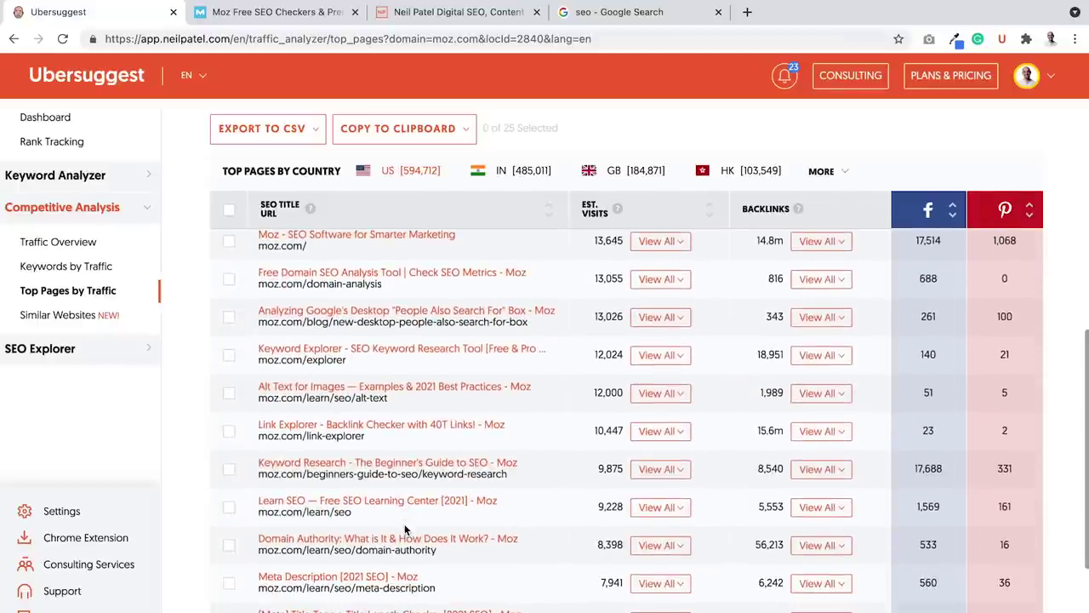
scroll(404, 528, down, 2)
scroll(404, 528, down, 1)
scroll(404, 528, down, 2)
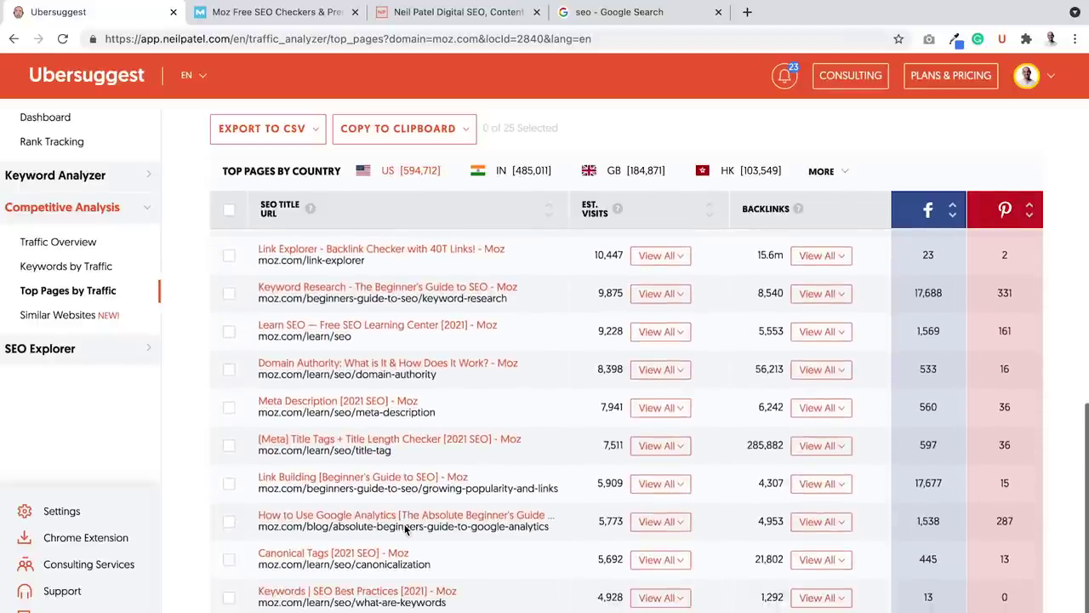
scroll(404, 527, down, 1)
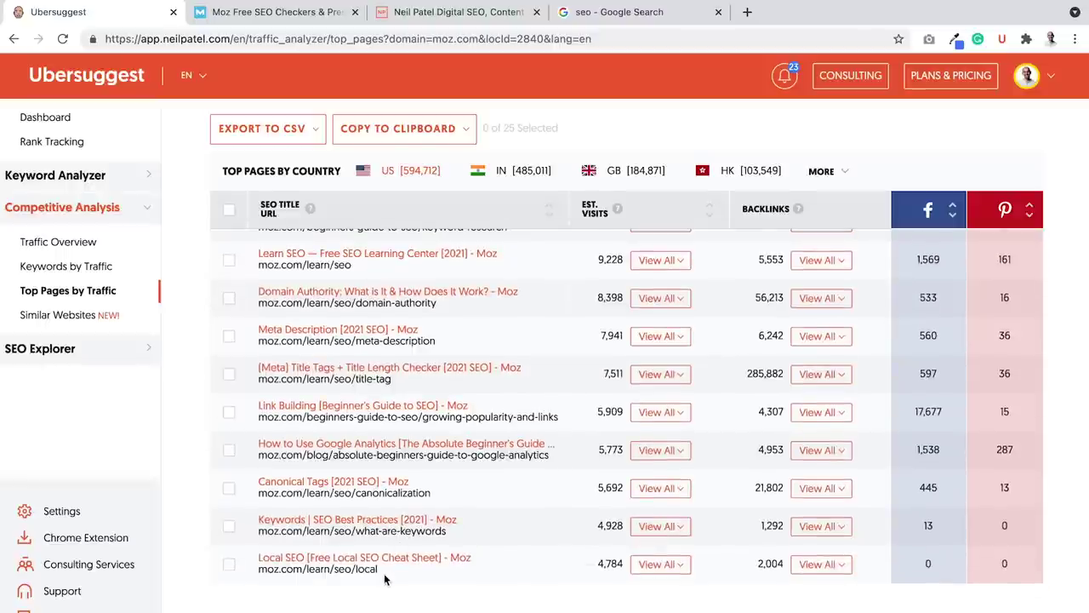
scroll(384, 579, up, 10)
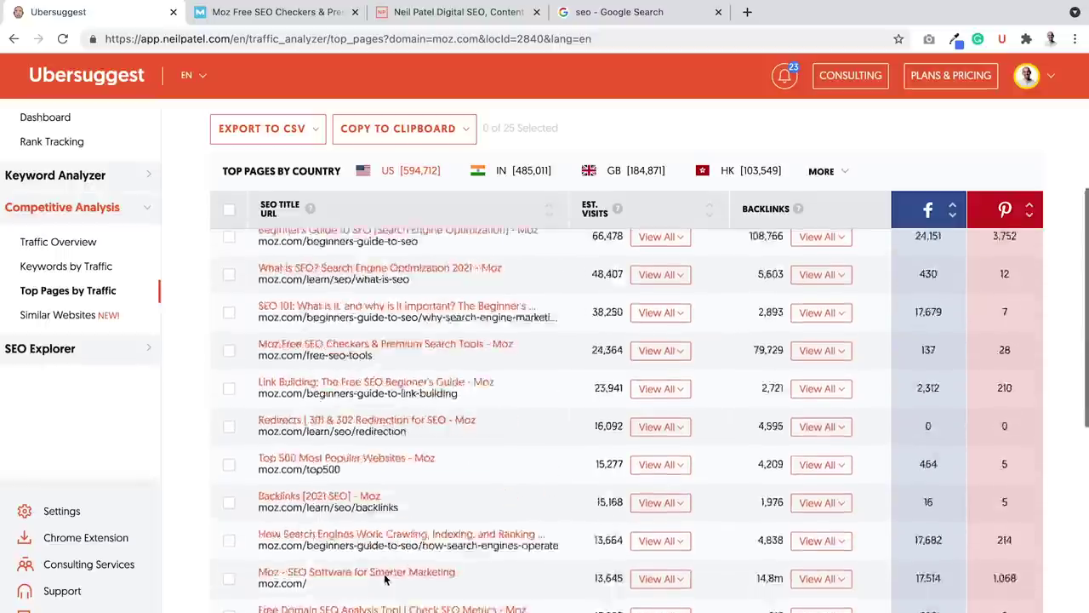
scroll(385, 578, up, 3)
Step: Switch the Top Pages by Traffic domain from moz to wordstream and scroll its results
double_click(242, 175)
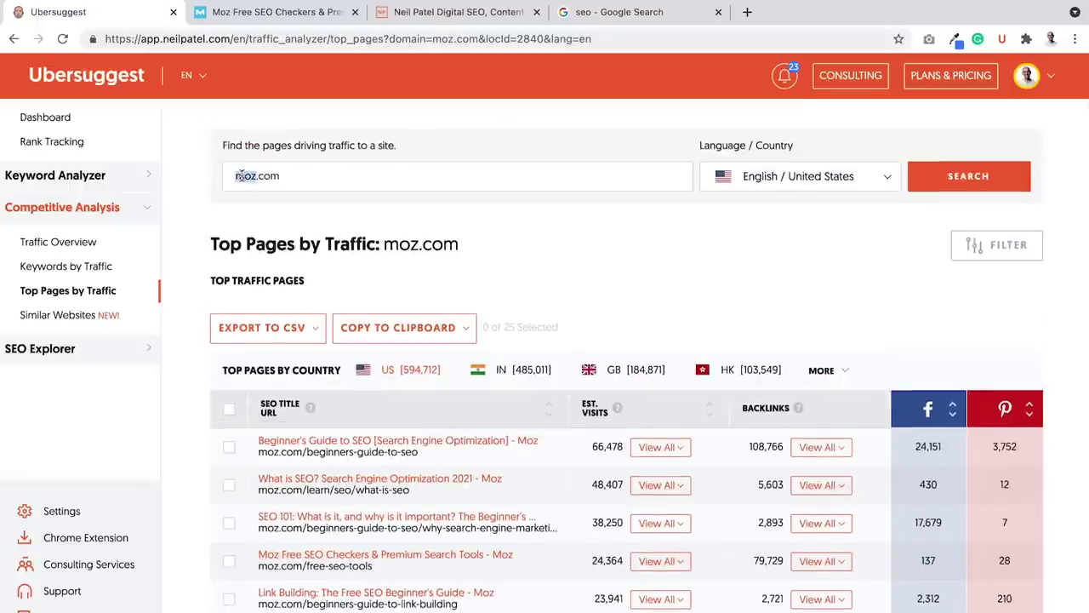
text(wor)
text(dstream)
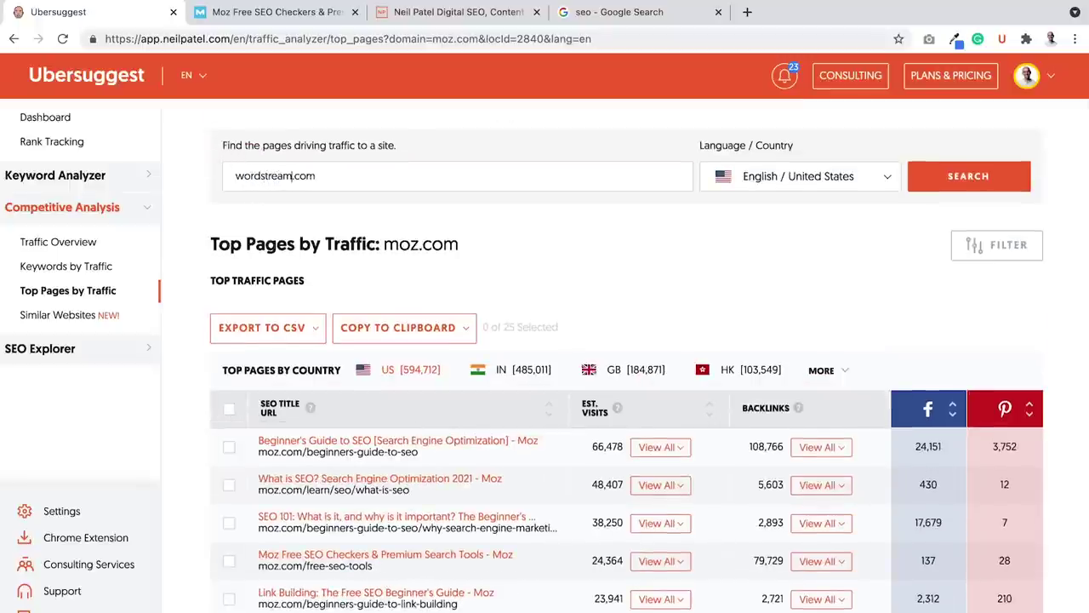
key(Return)
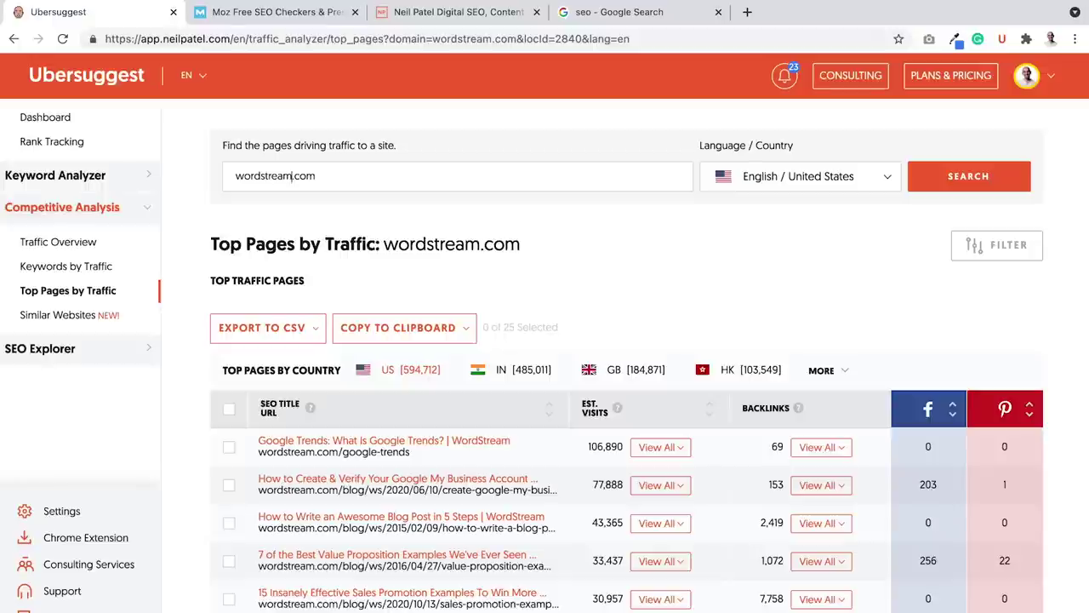
scroll(440, 304, down, 2)
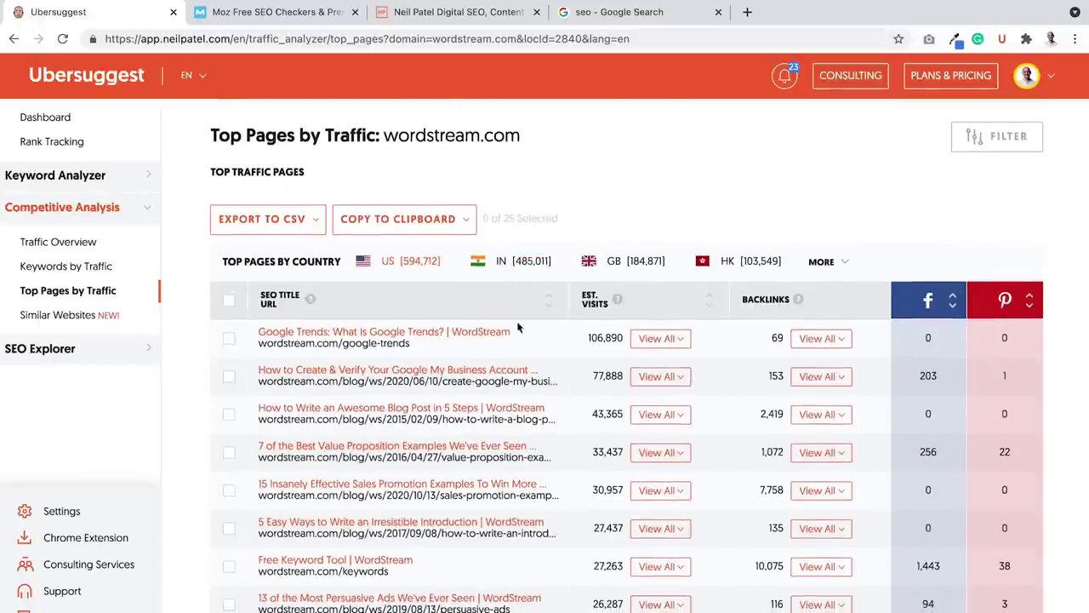
scroll(497, 423, down, 2)
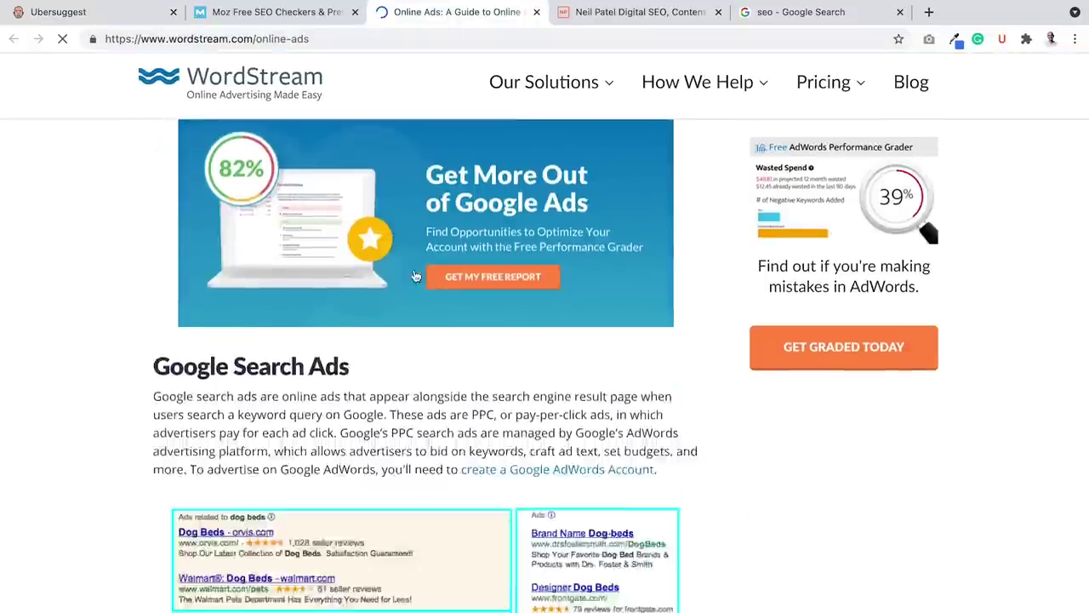
Step: Skim WordStream's online ads guide back to its top, then return to the wordstream.com report
scroll(414, 275, down, 5)
scroll(414, 274, down, 3)
scroll(414, 274, up, 10)
scroll(415, 275, up, 5)
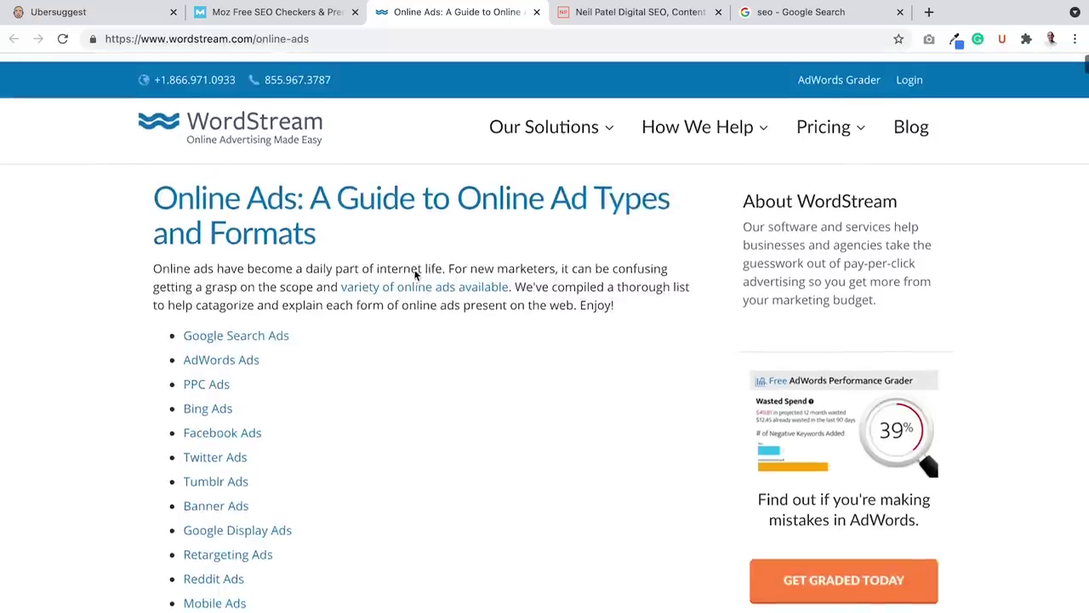
scroll(414, 275, down, 10)
scroll(415, 275, down, 5)
scroll(414, 275, down, 5)
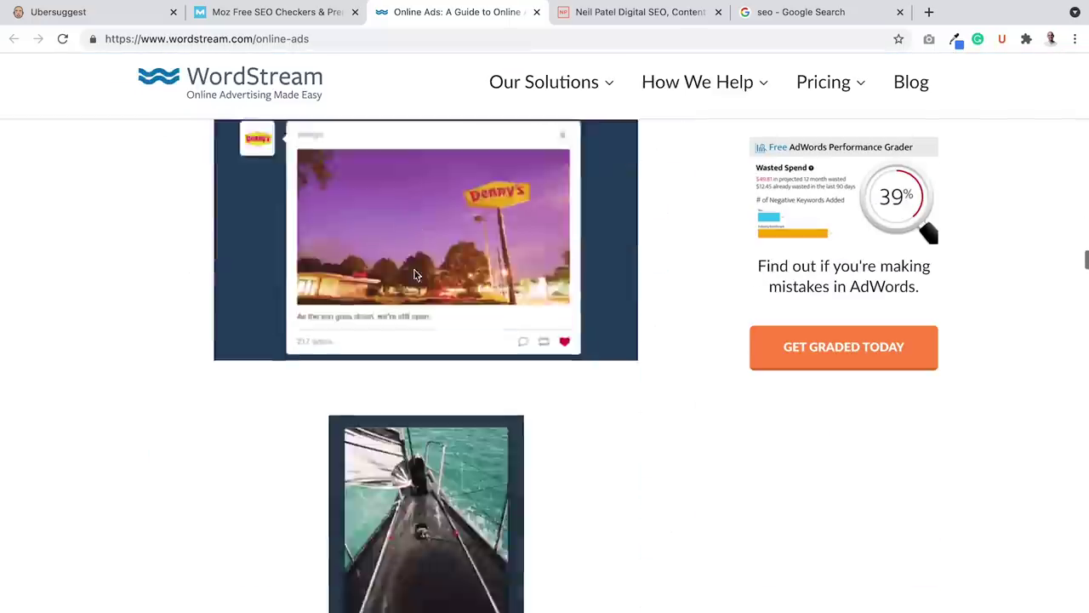
scroll(415, 275, down, 5)
scroll(414, 275, down, 3)
scroll(414, 274, down, 5)
scroll(415, 274, down, 5)
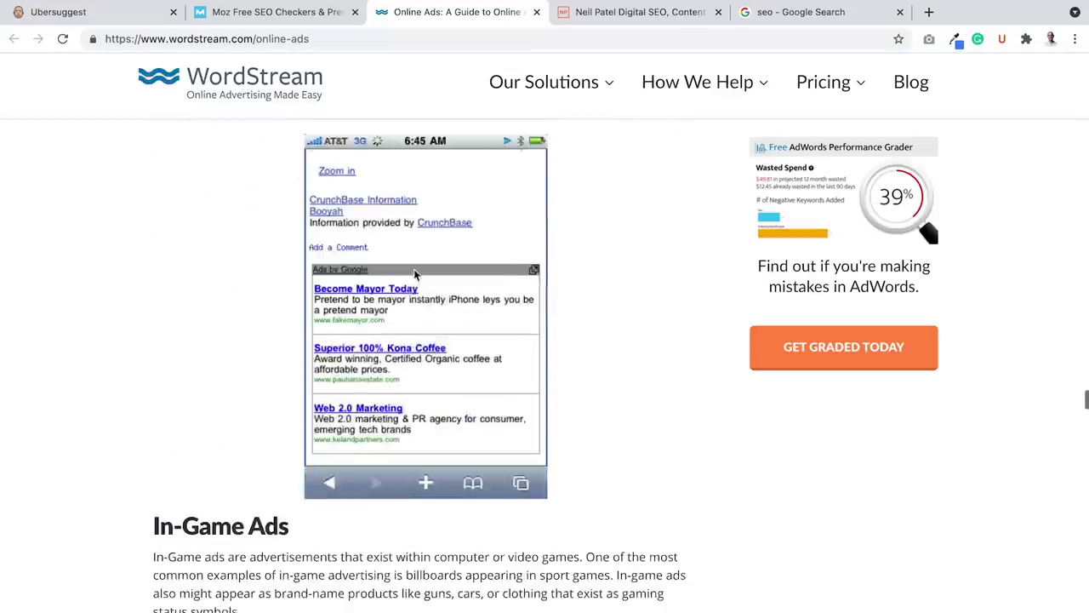
scroll(414, 275, up, 1)
scroll(414, 274, up, 15)
scroll(414, 275, up, 8)
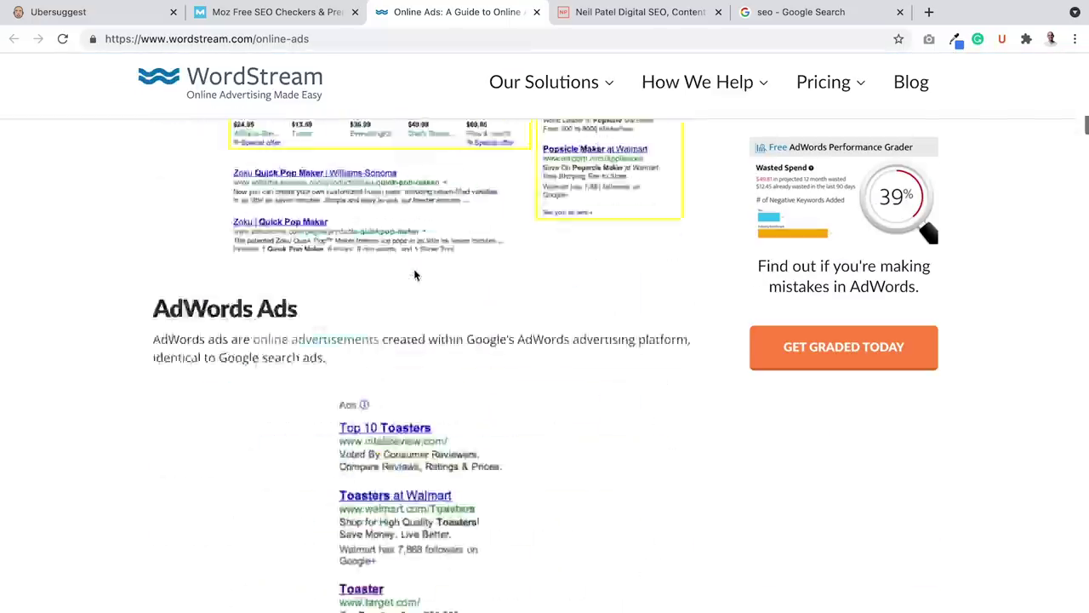
scroll(415, 274, up, 5)
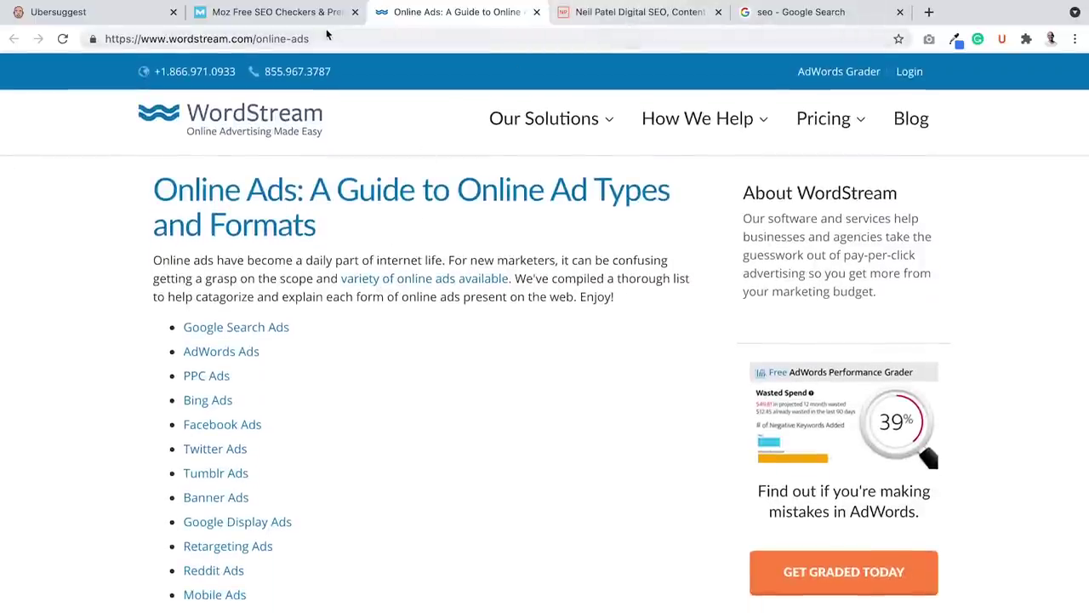
click(126, 14)
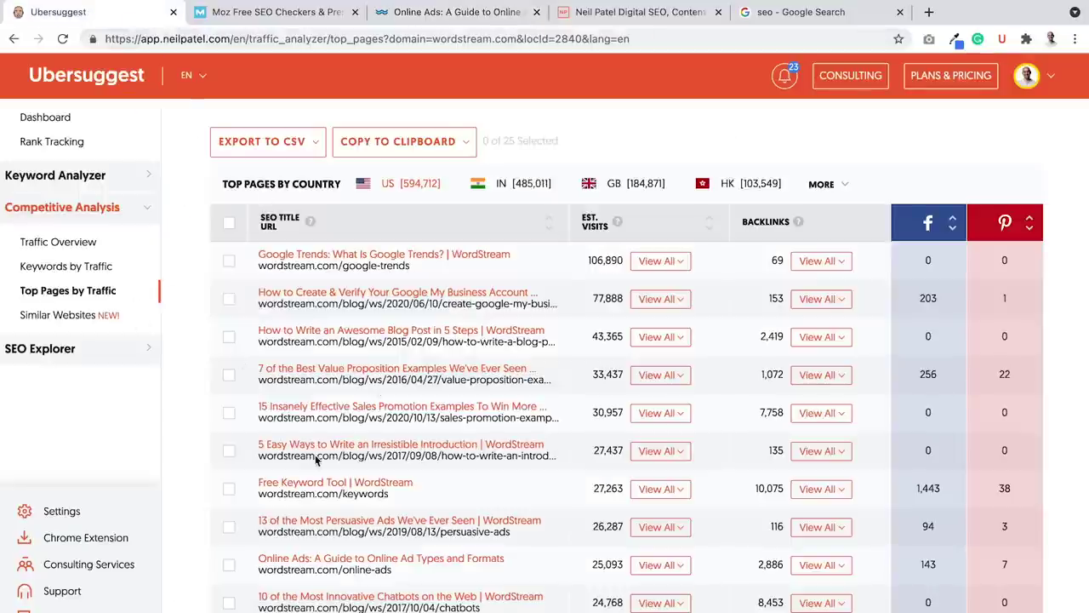
Step: Expand the keywords driving the Online Ads guide's 25,093 estimated monthly visits
scroll(479, 530, down, 2)
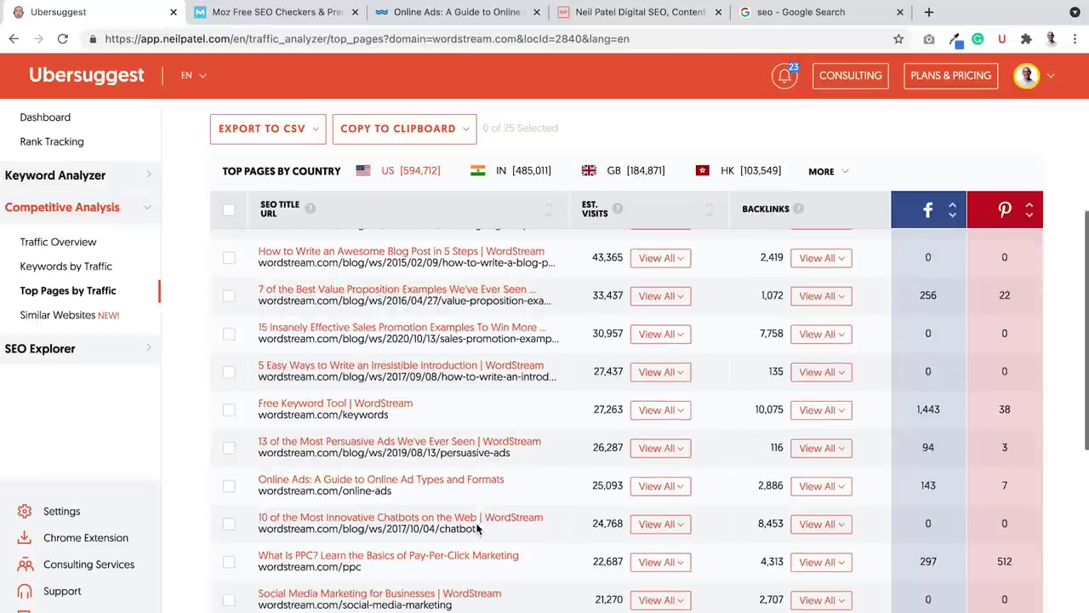
click(658, 489)
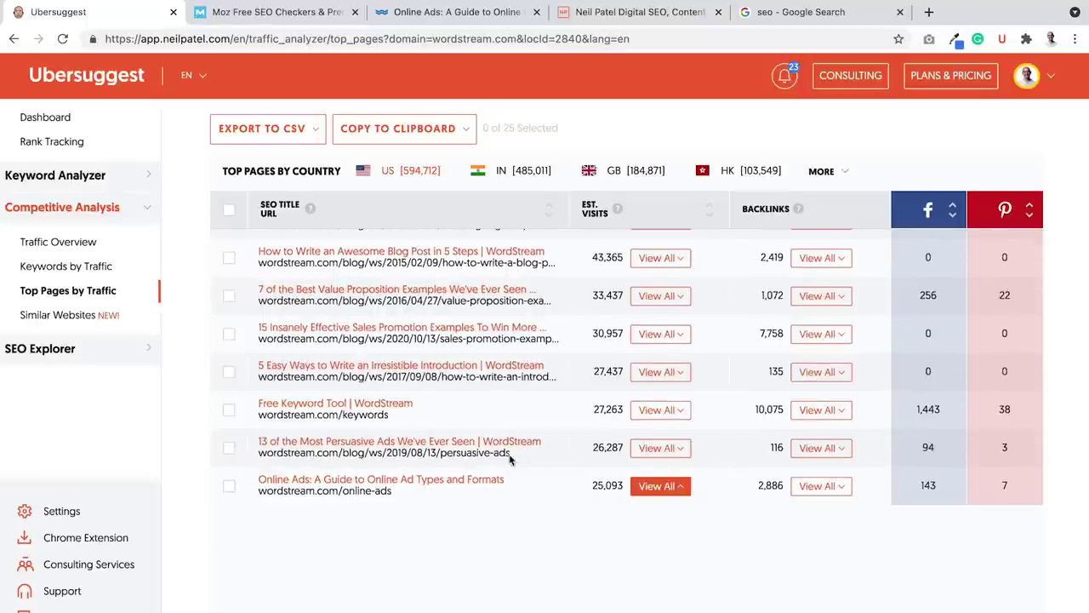
scroll(556, 490, down, 5)
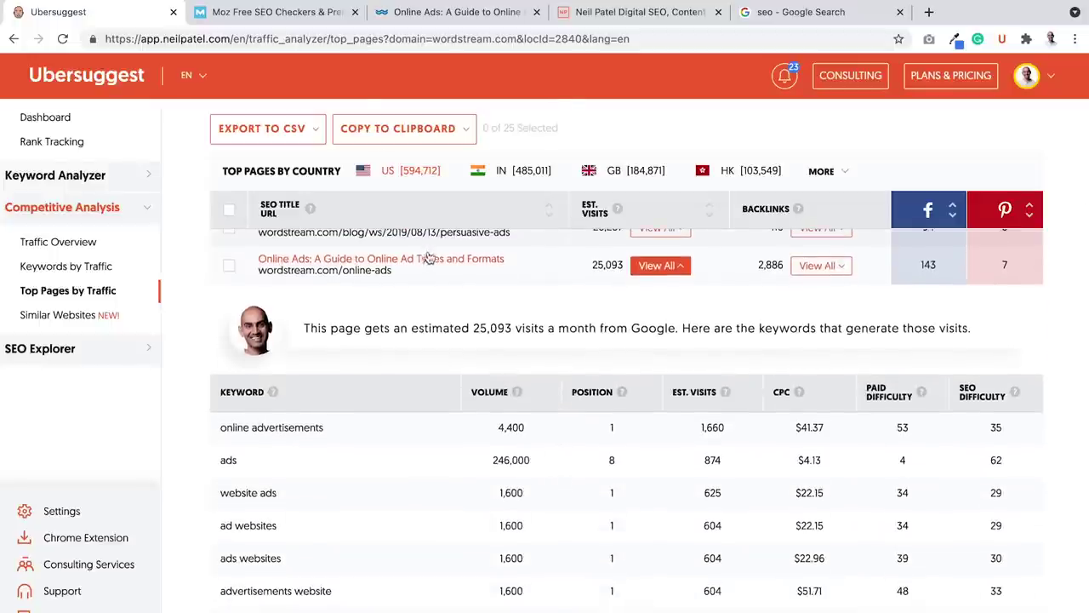
Step: Compare with the open WordStream Online Ads article, then review its keywords, led by 'online advertisements'
click(322, 12)
click(403, 12)
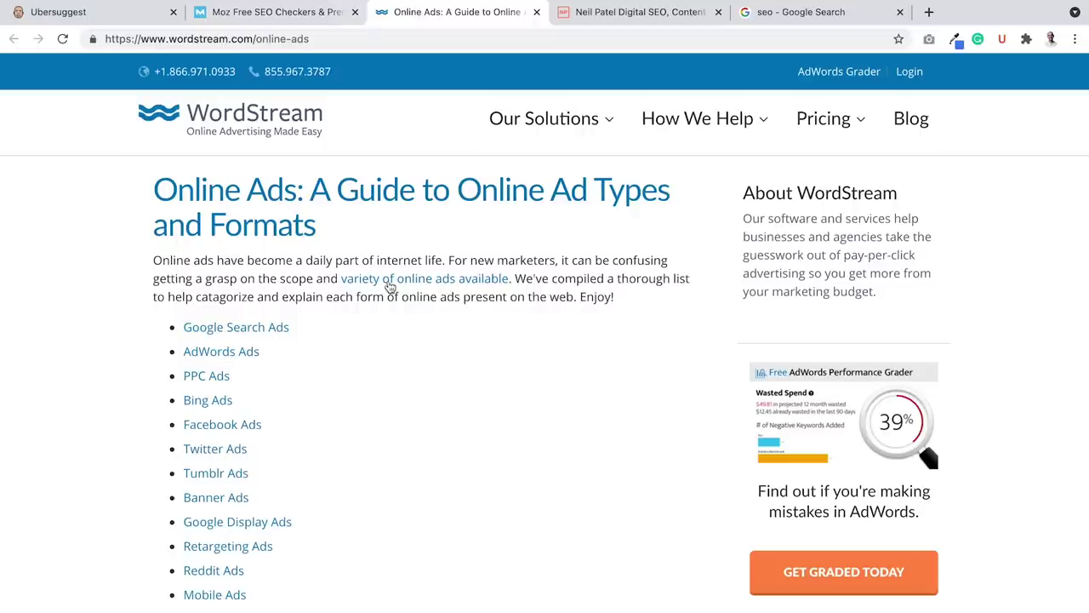
click(101, 17)
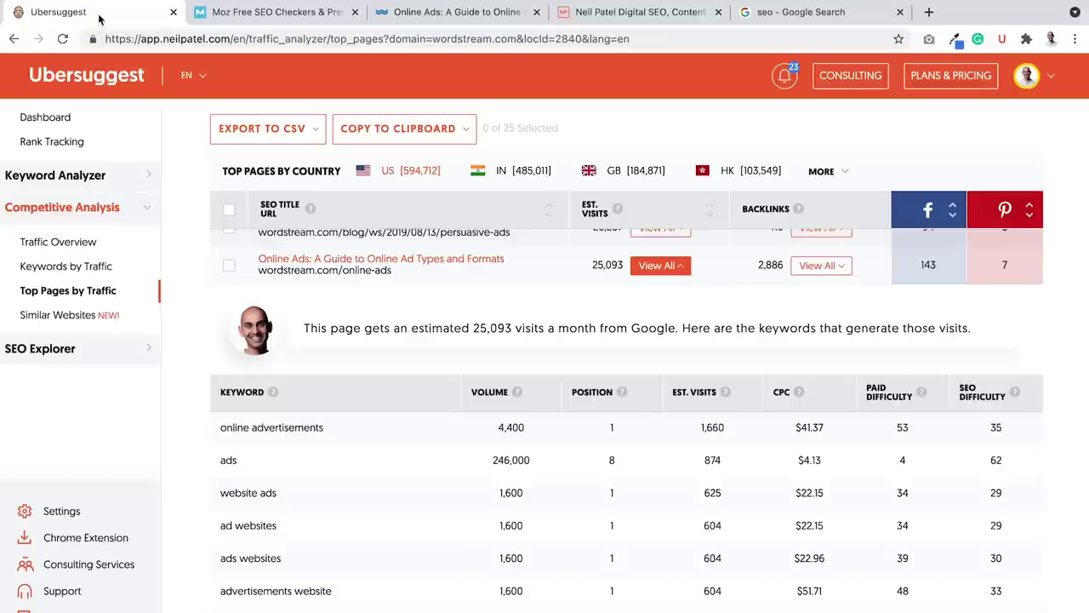
scroll(546, 467, down, 2)
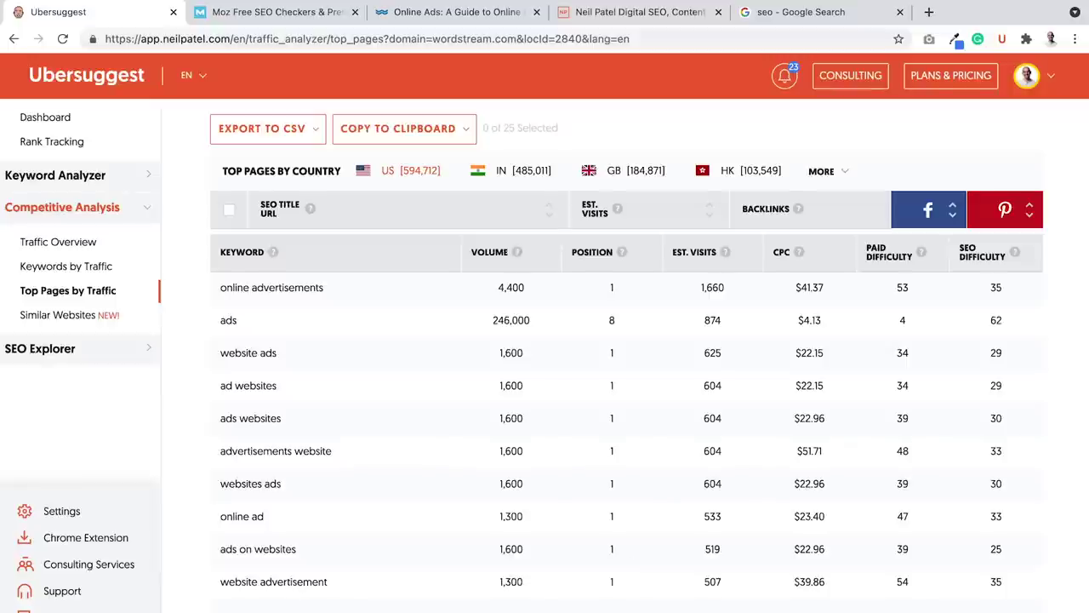
scroll(626, 434, down, 4)
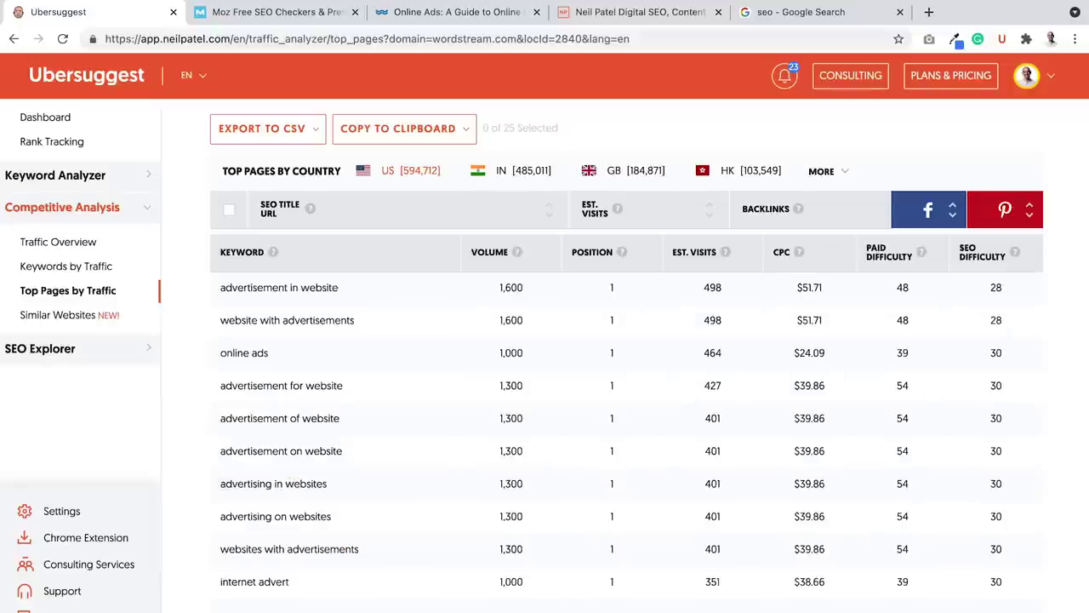
scroll(626, 434, down, 4)
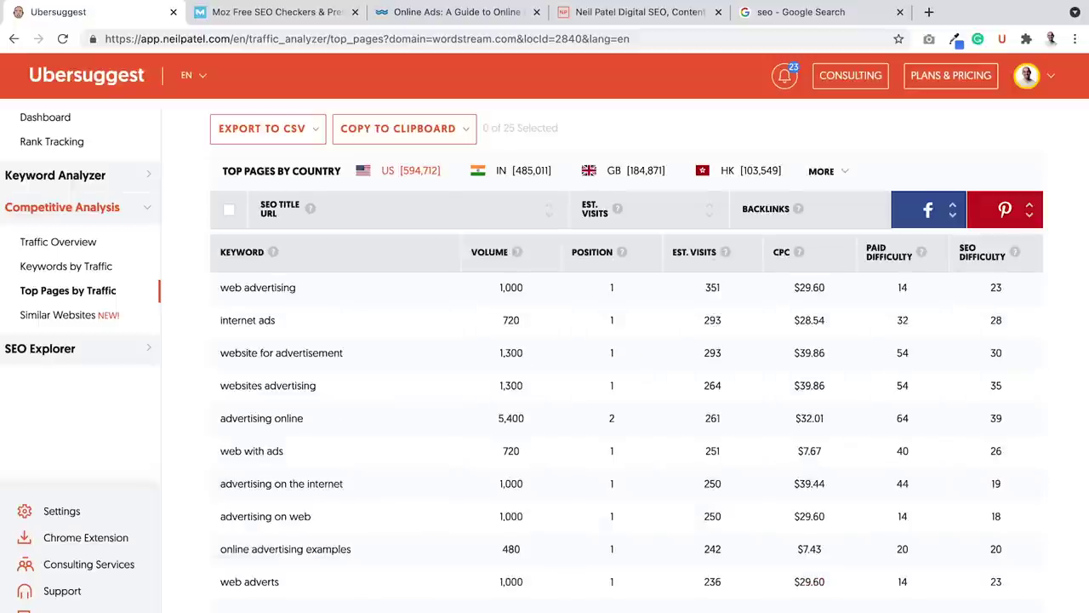
scroll(353, 584, down, 4)
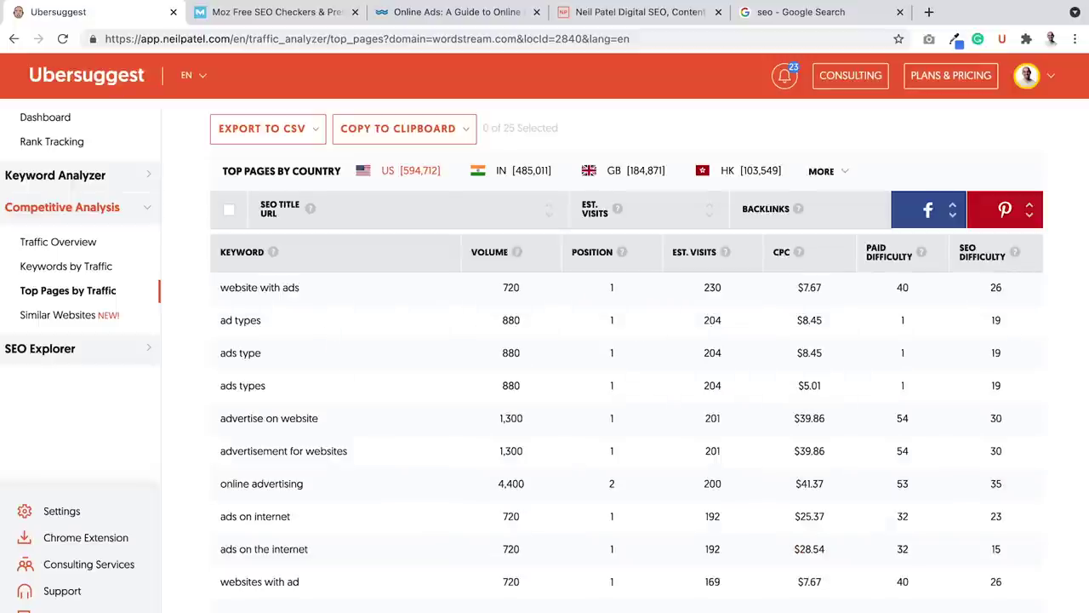
scroll(557, 360, up, 5)
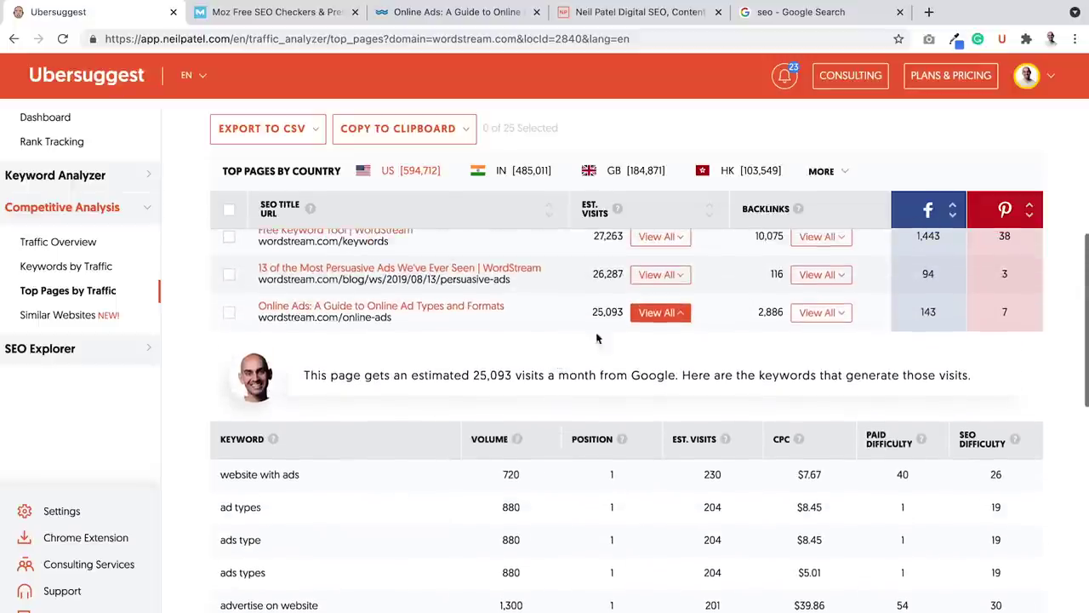
Step: Collapse the Online Ads keyword list back into the top pages table
click(654, 313)
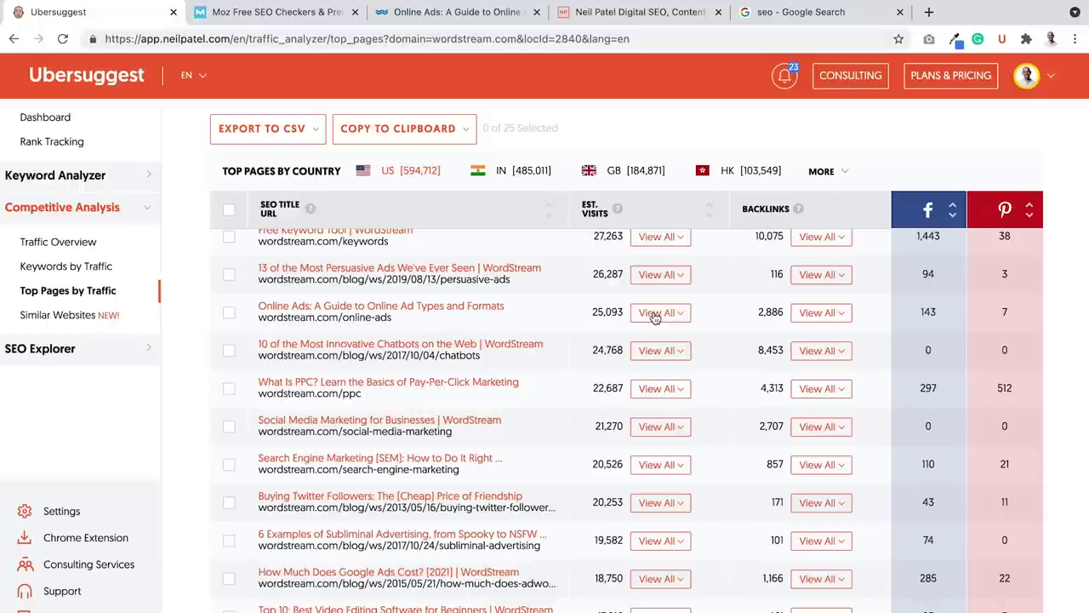
scroll(345, 285, up, 3)
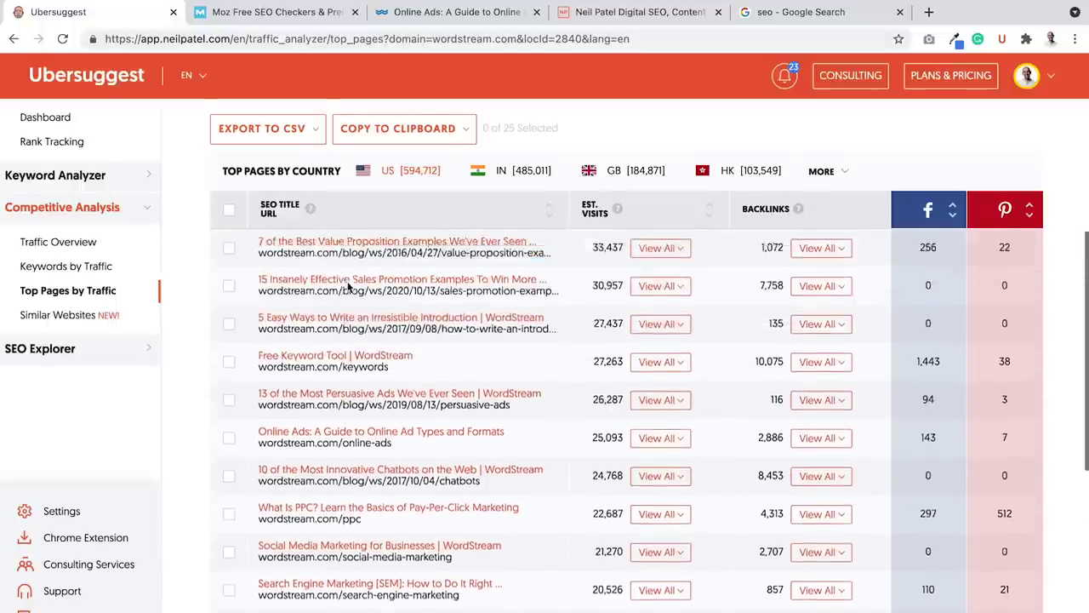
scroll(347, 287, up, 4)
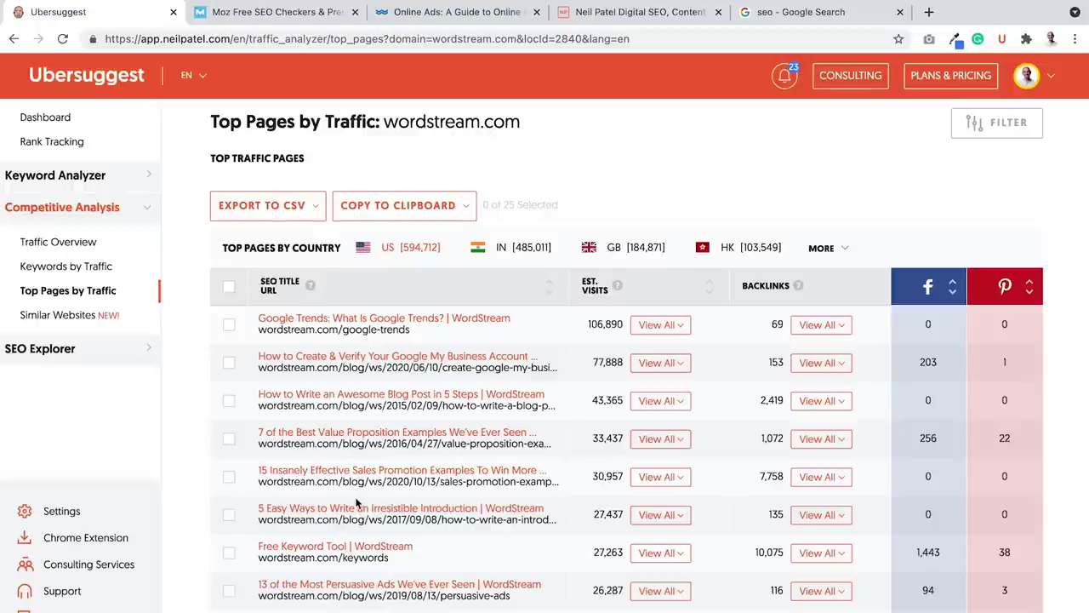
Step: Review wordstream.com's top pages, then filter to India, led by the video editing guide (107,110)
scroll(360, 558, down, 3)
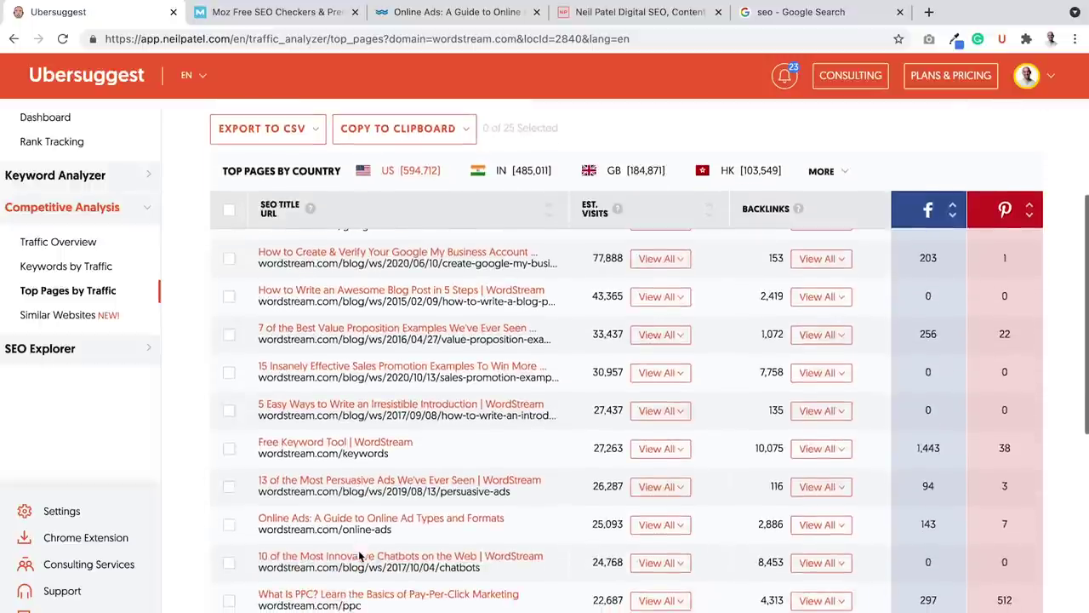
scroll(395, 531, down, 3)
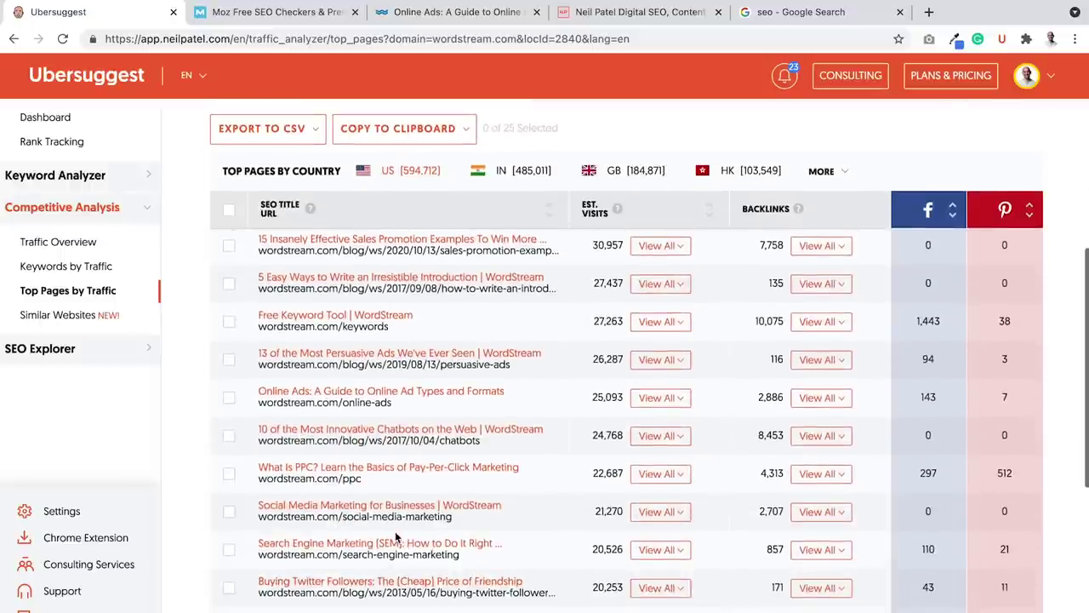
scroll(395, 531, down, 2)
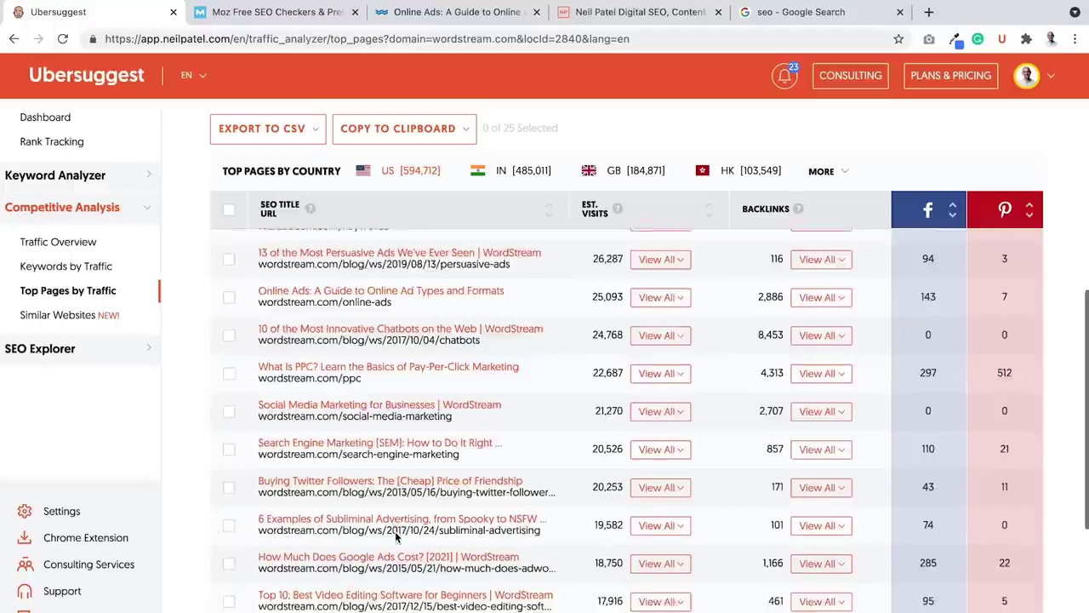
scroll(395, 531, down, 2)
scroll(395, 531, down, 2)
scroll(395, 530, down, 1)
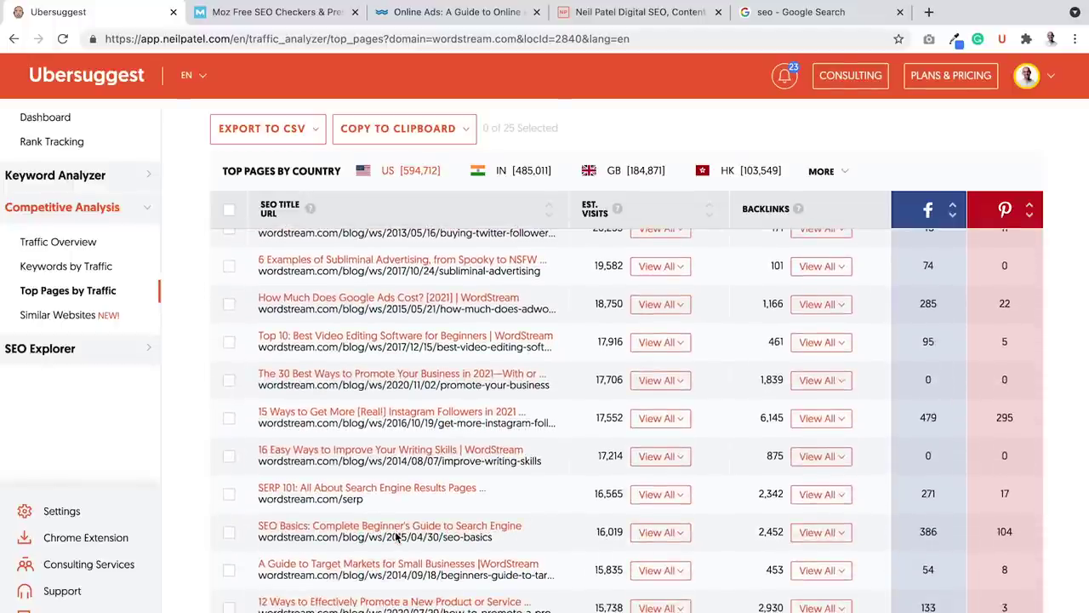
scroll(395, 534, up, 10)
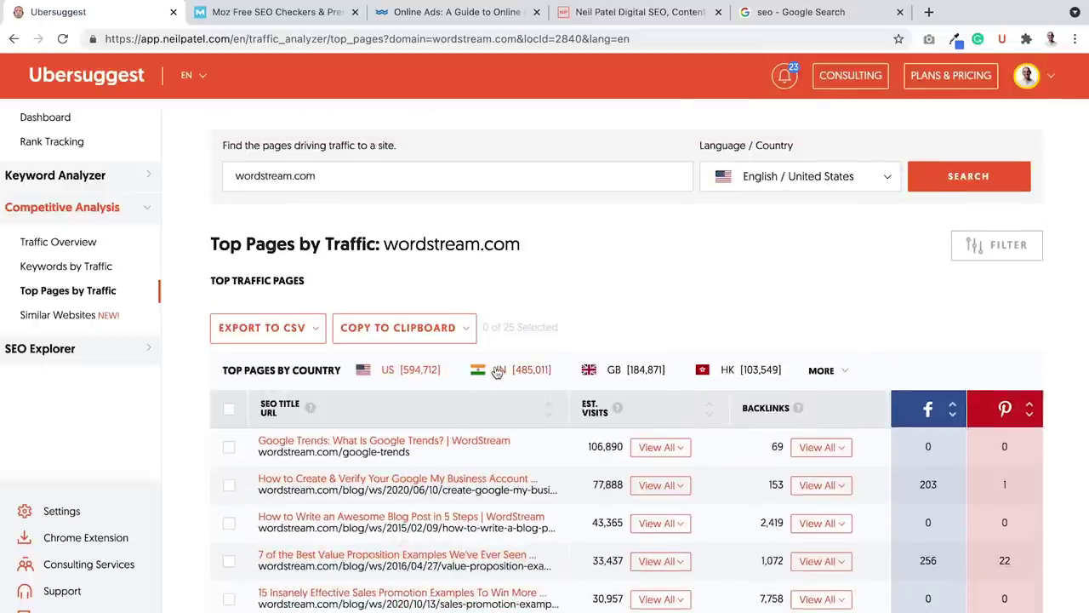
click(498, 370)
Step: Filter wordstream.com's top pages to GB, led by the SWOT analysis guide at 18,620 visits
click(589, 372)
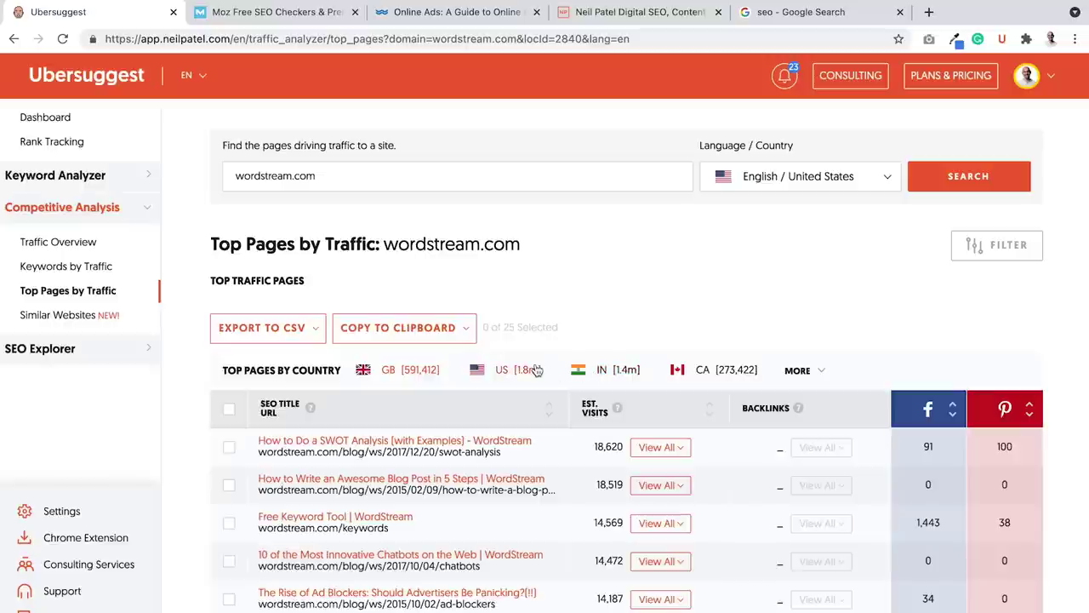